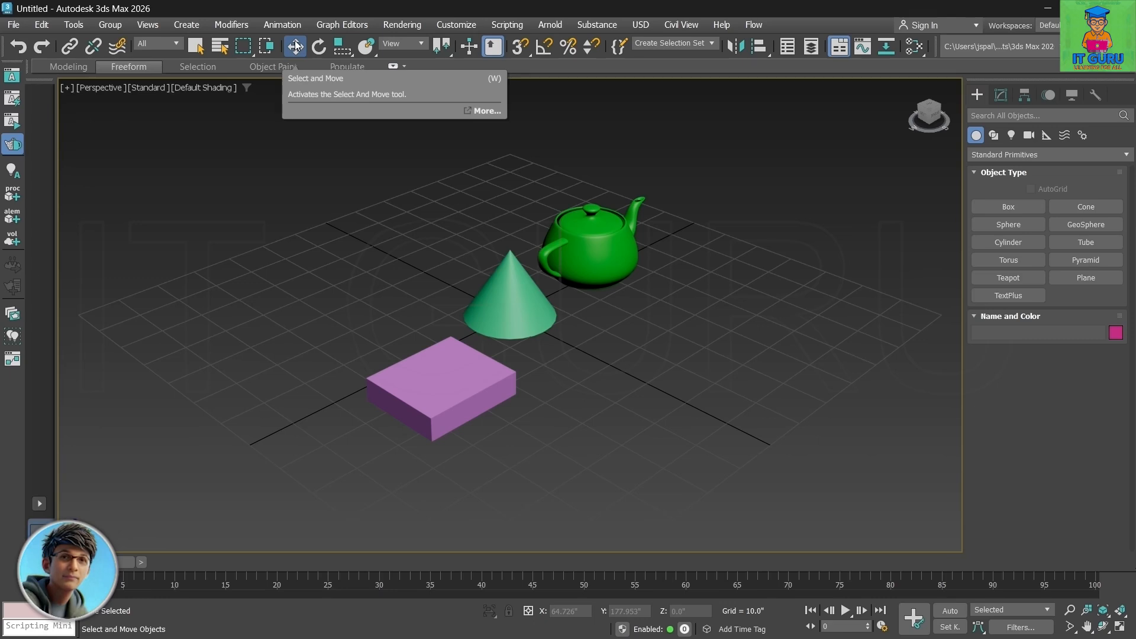
Step: Move the purple box along its X axis and freely in the viewport to about X -42.3", Y -16.5", Z 8.7"
left_click(436, 376)
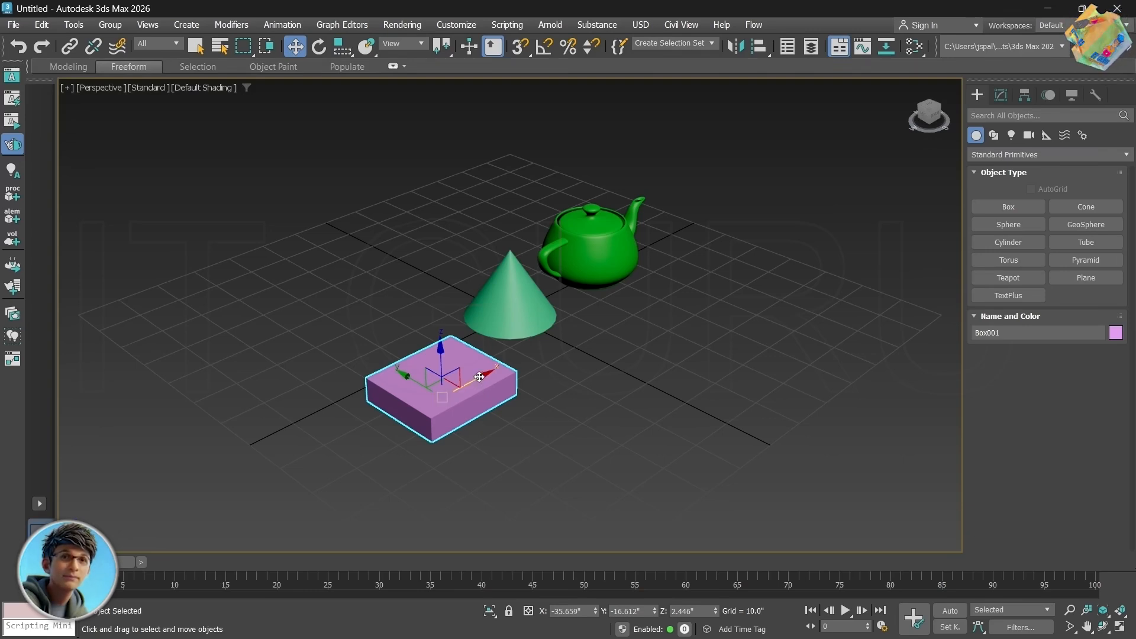
left_click_drag(479, 377, 527, 346)
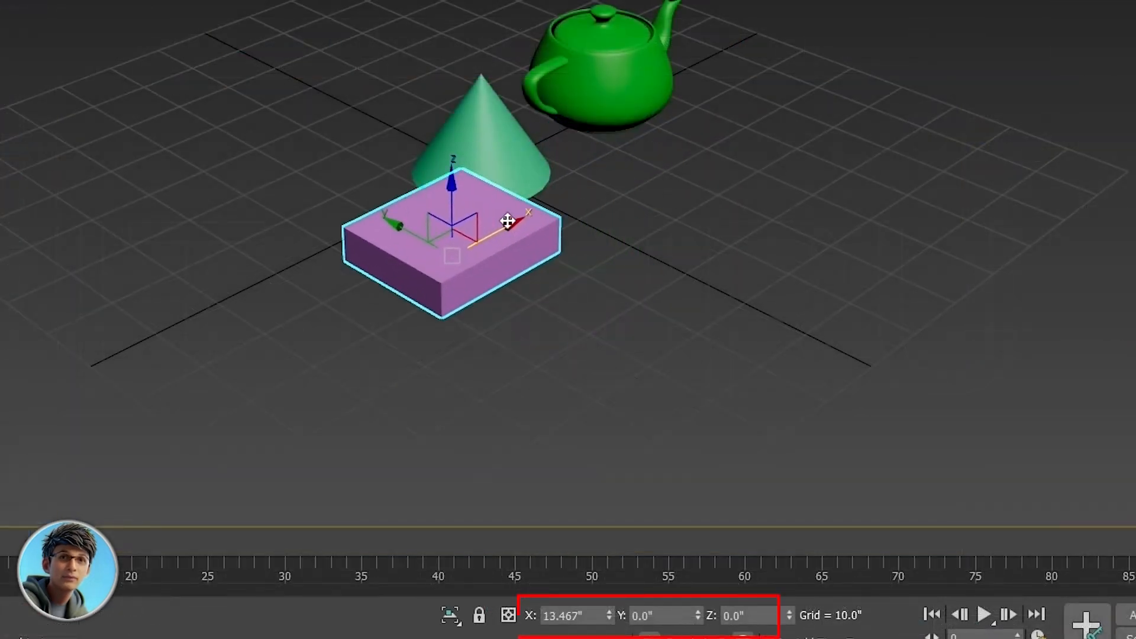
left_click_drag(508, 221, 724, 172)
double_click(551, 616)
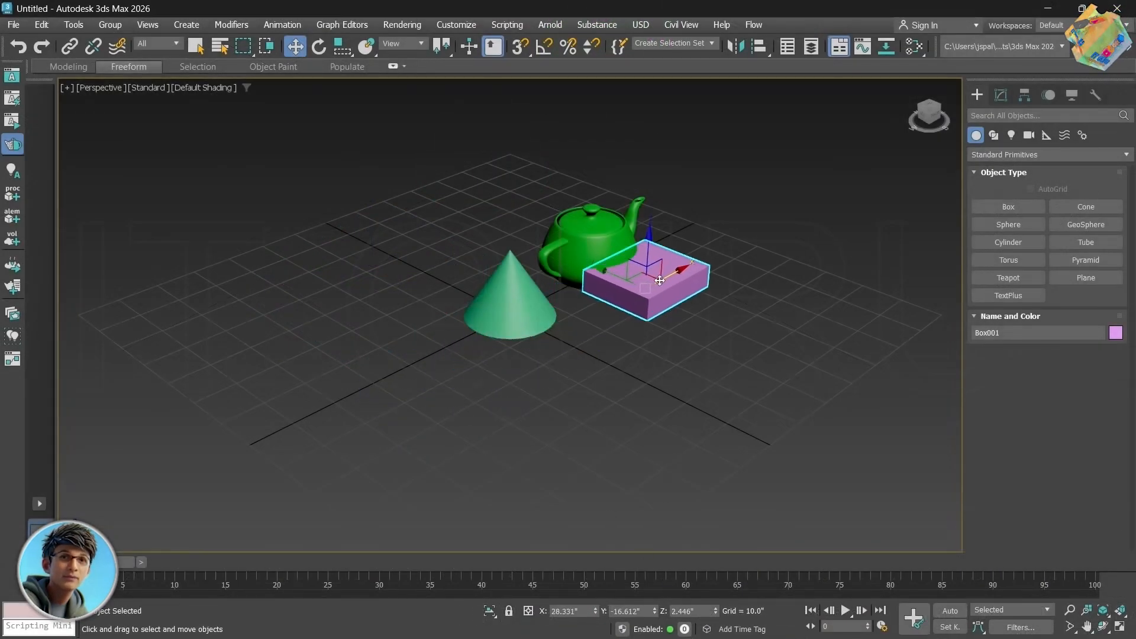
left_click_drag(659, 280, 501, 327)
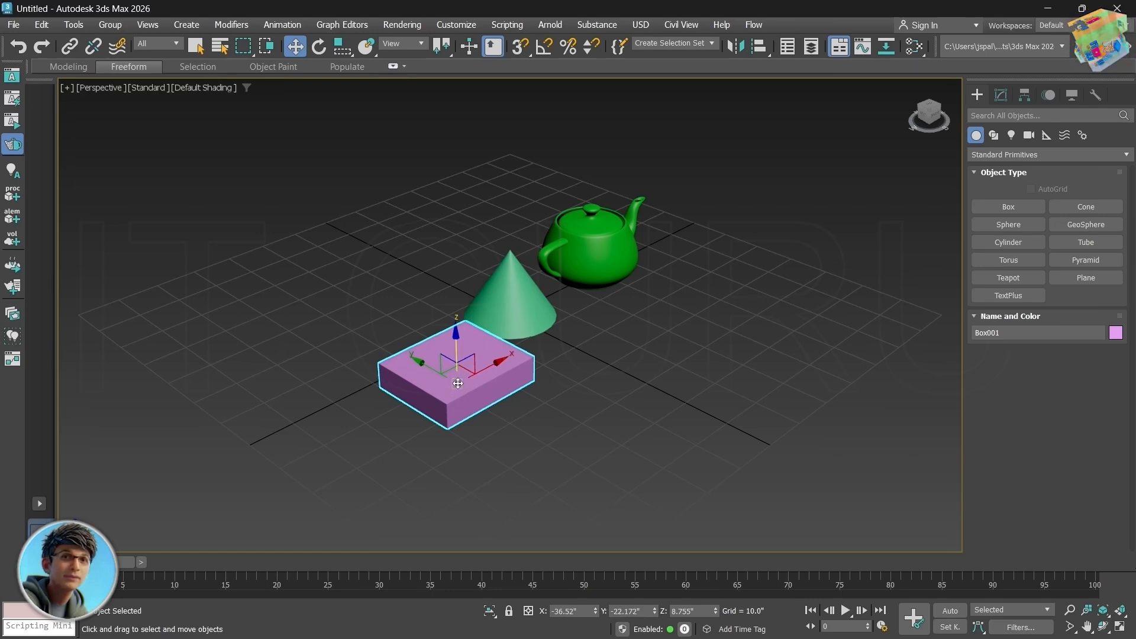
left_click_drag(458, 383, 414, 385)
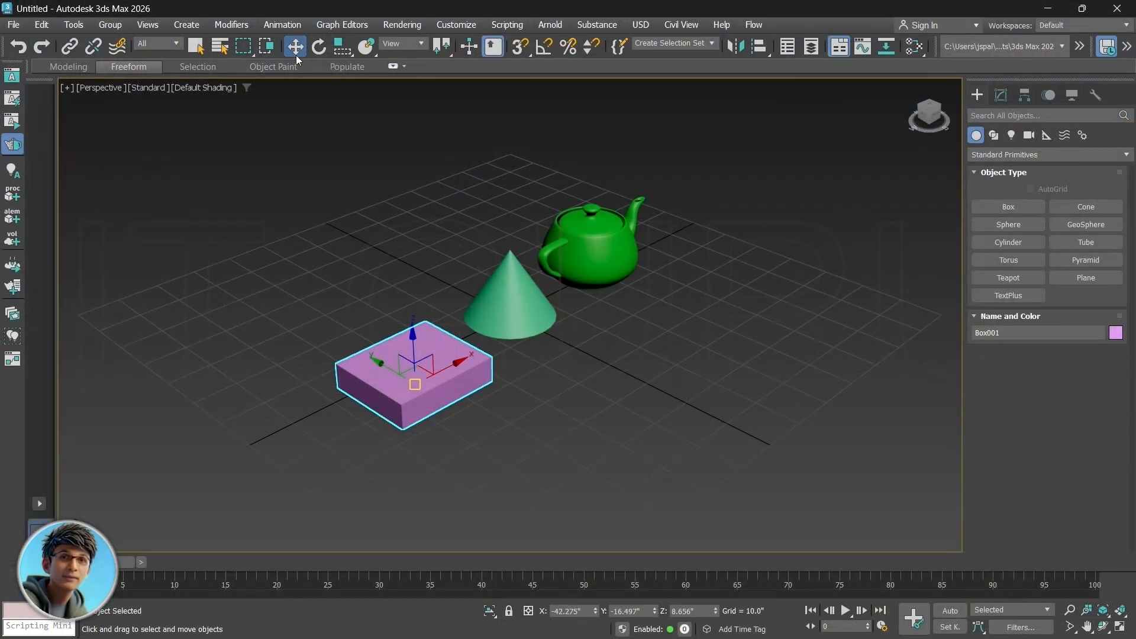
Step: Reposition the purple box to about X -41.26", Y -24.21", Z 11.1" using Move Transform Type-In
right_click(297, 52)
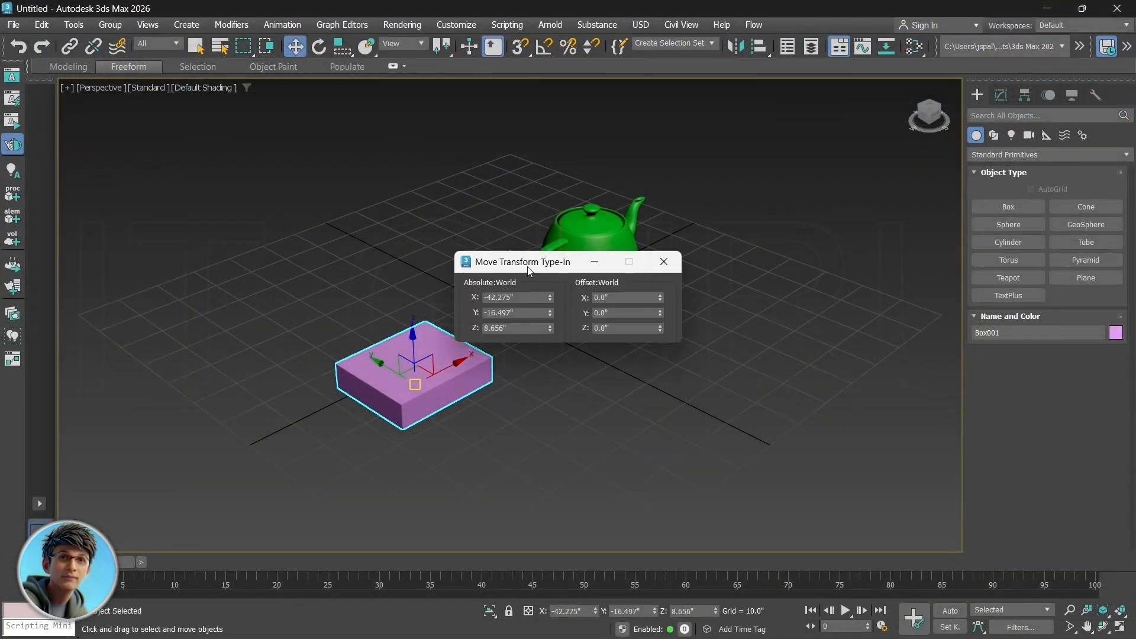
left_click_drag(528, 269, 655, 321)
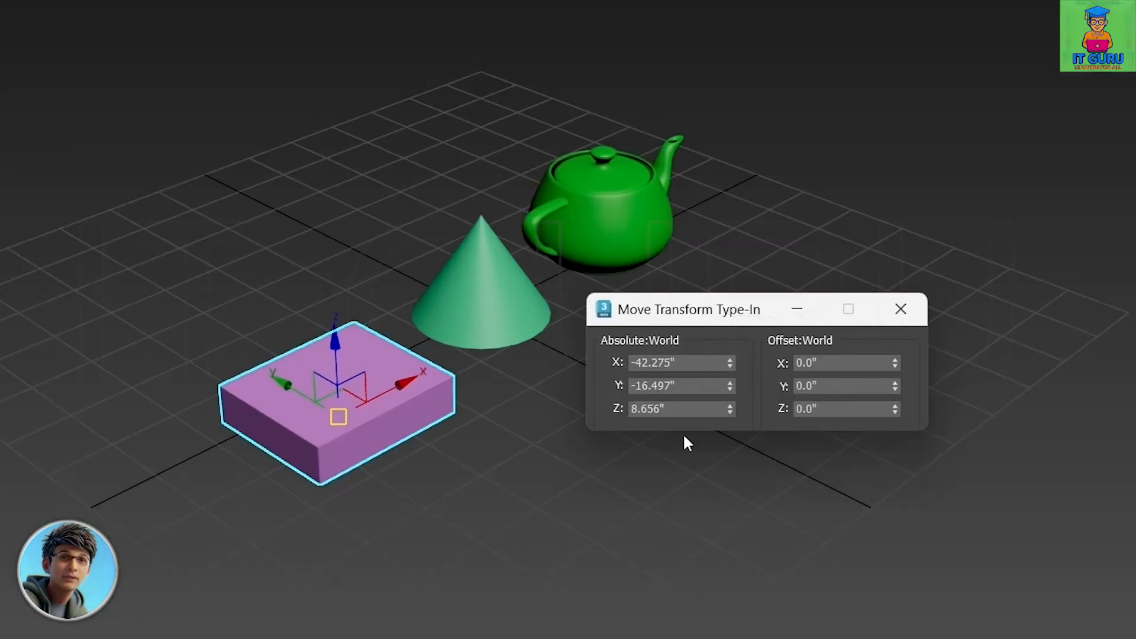
left_click_drag(729, 362, 776, 379)
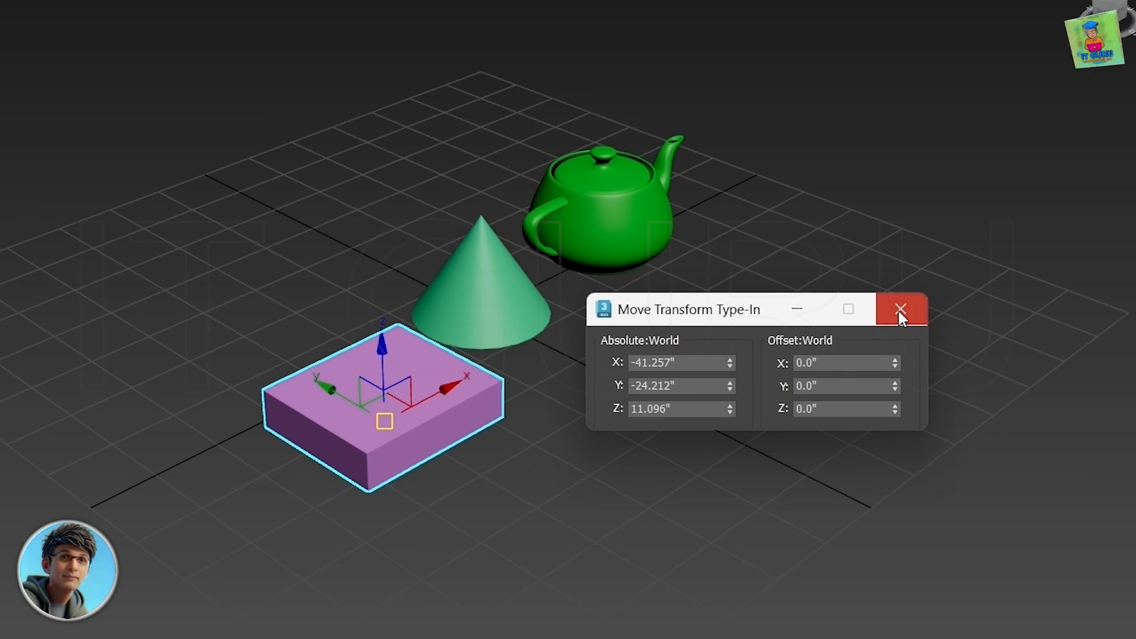
left_click(898, 309)
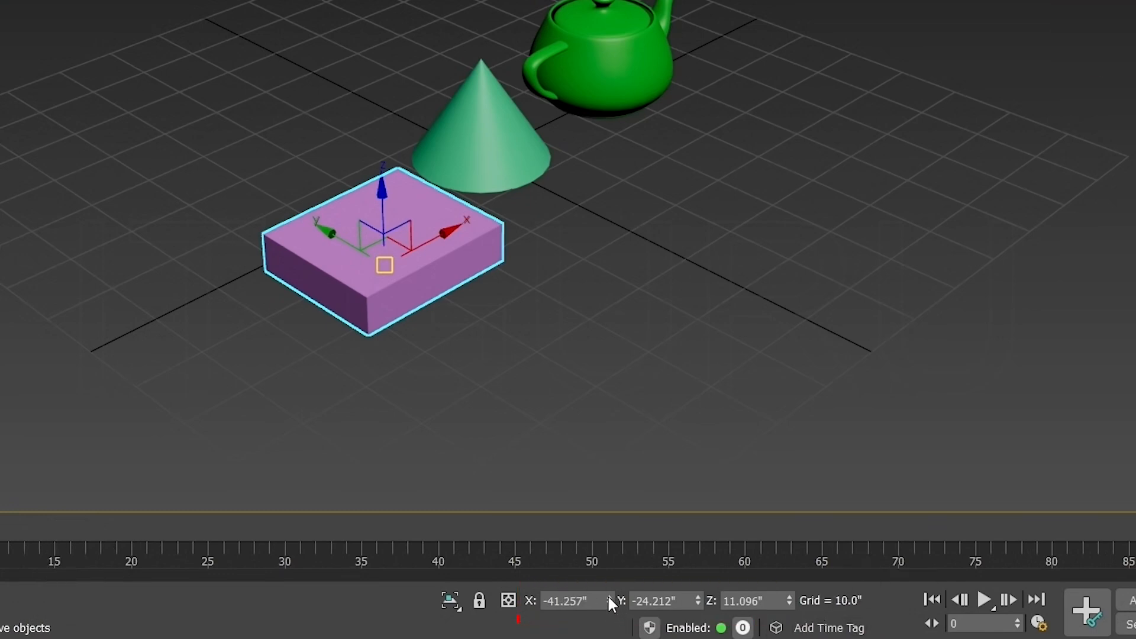
Step: Adjust the box's position coordinates to about X -24.94", Y 4.01", Z 12.47"
left_click_drag(608, 600, 697, 466)
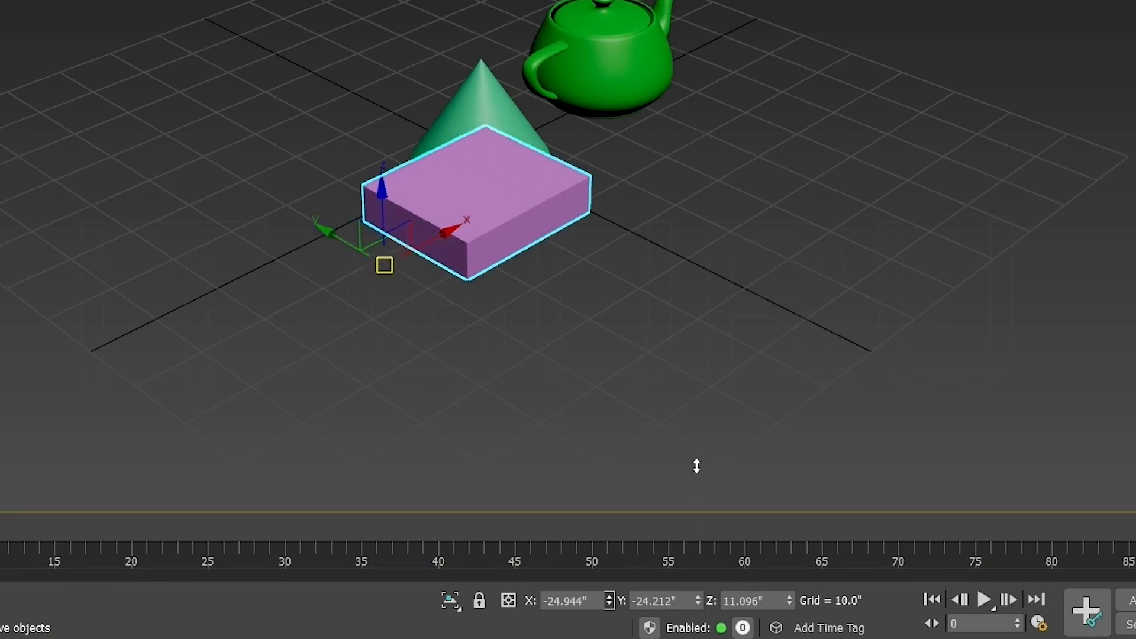
left_click_drag(698, 598, 824, 539)
left_click_drag(788, 601, 608, 618)
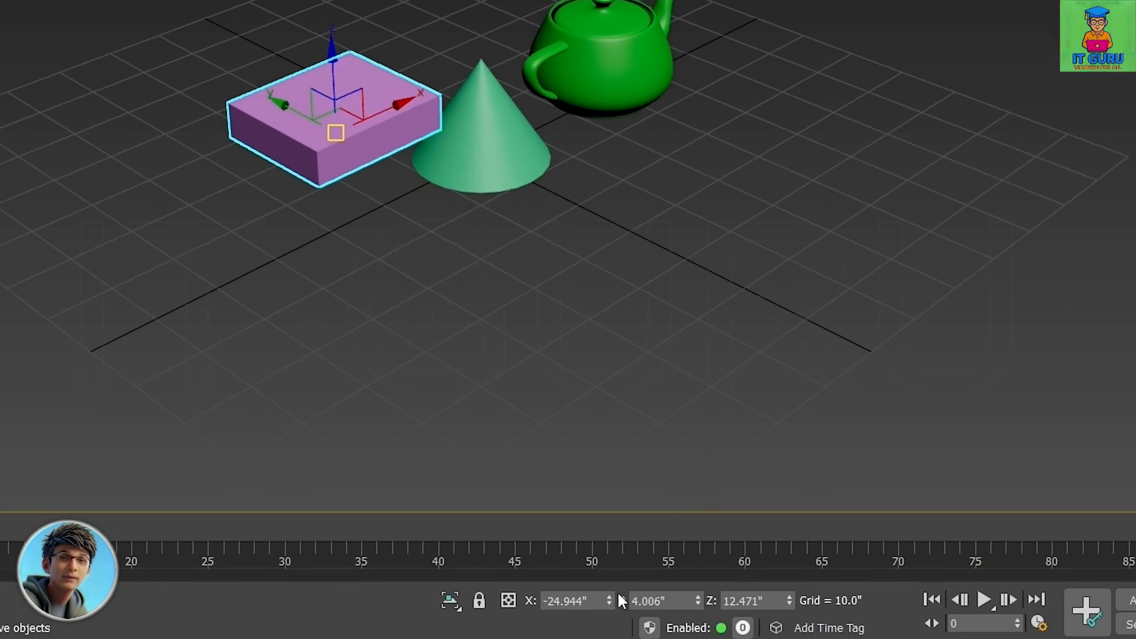
Step: Reset the box's X, Y and Z position coordinates to 0
right_click(609, 601)
right_click(698, 600)
right_click(788, 601)
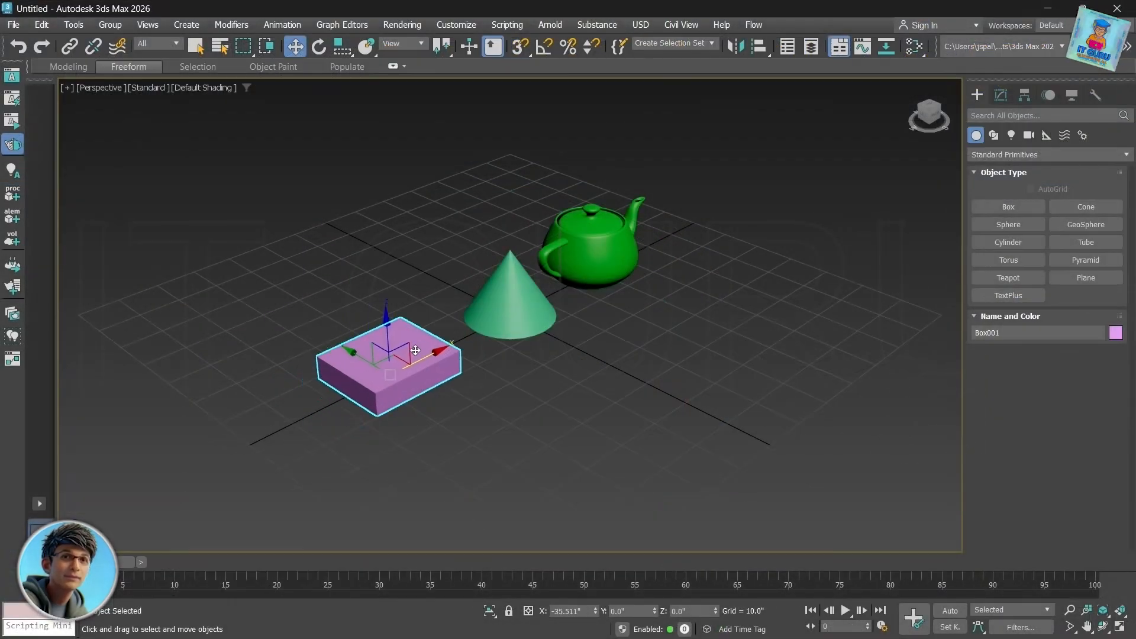
Step: Rotate the green cone about its Z axis with the Select and Rotate tool
left_click(487, 320)
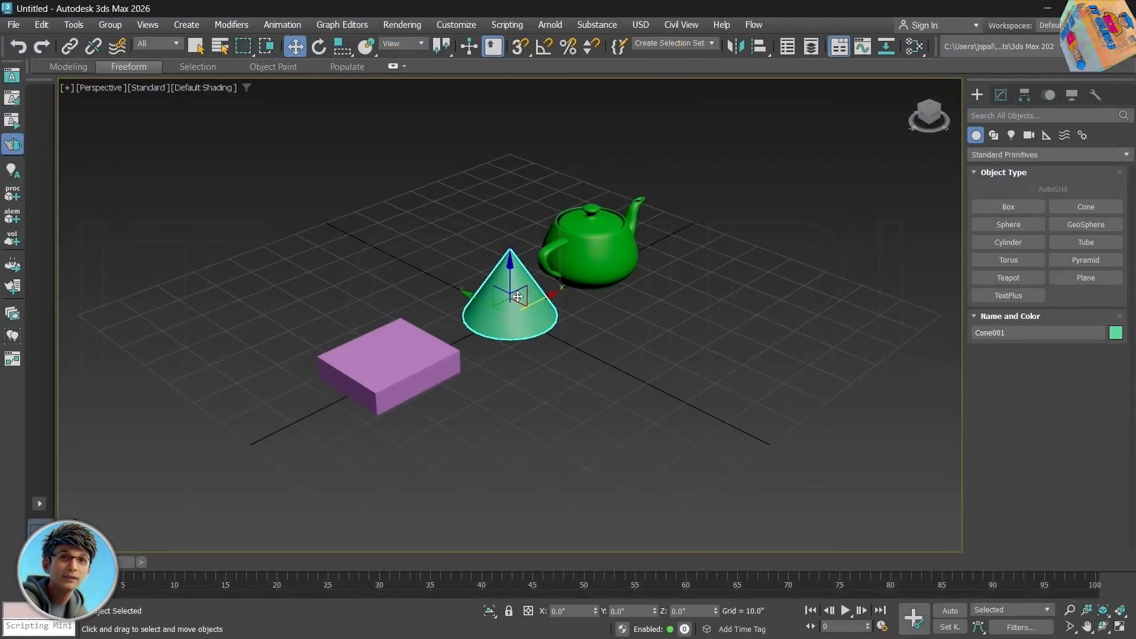
left_click(319, 48)
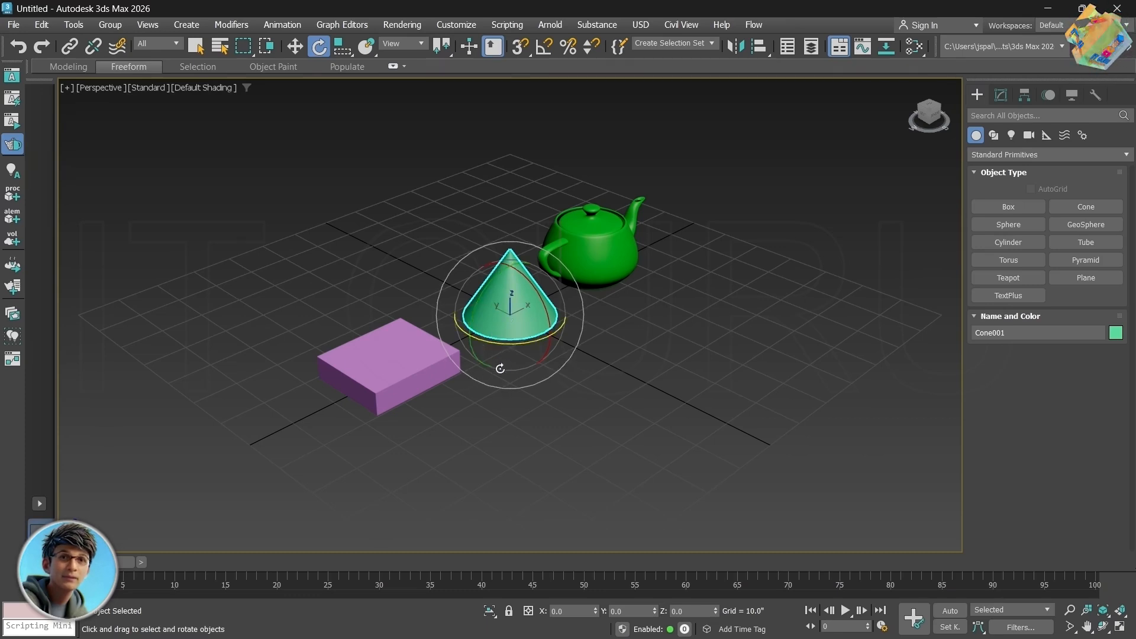
left_click_drag(513, 347, 535, 332)
Step: Rotate the purple box freely about its axes to about X 4.4, Y -1.3, Z -19.1 degrees
left_click(401, 359)
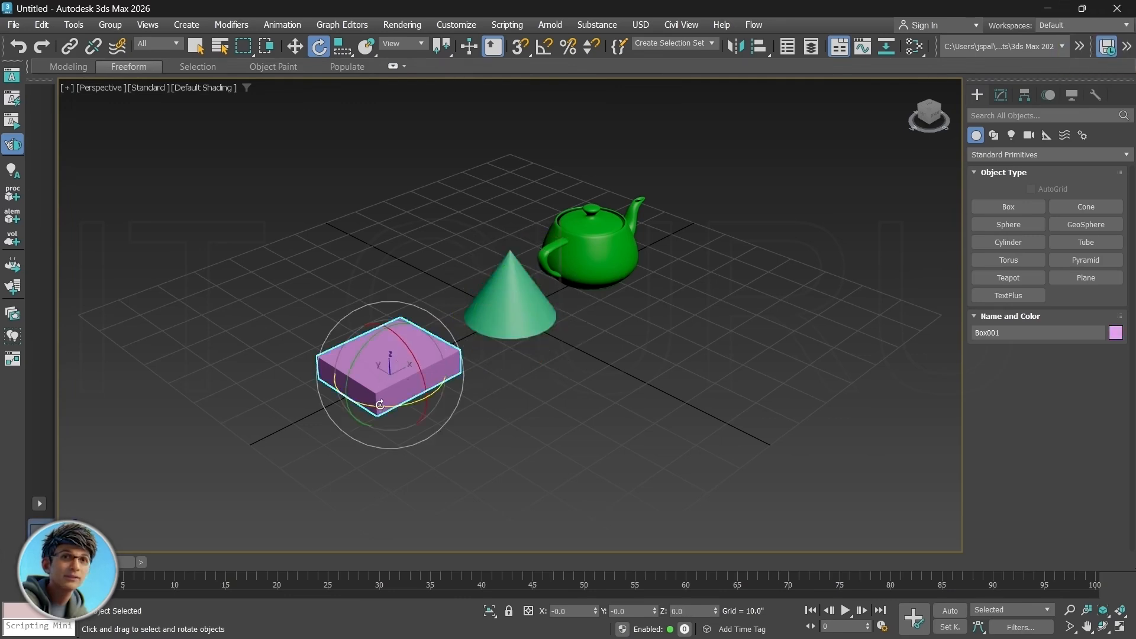
left_click_drag(380, 411, 354, 382)
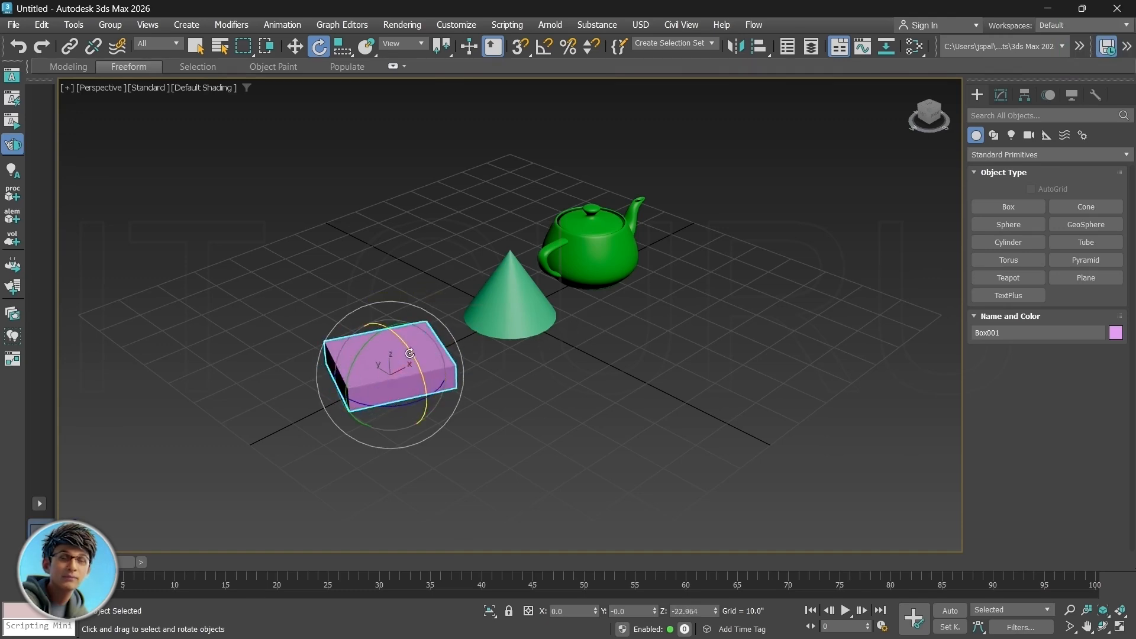
left_click_drag(410, 350, 403, 355)
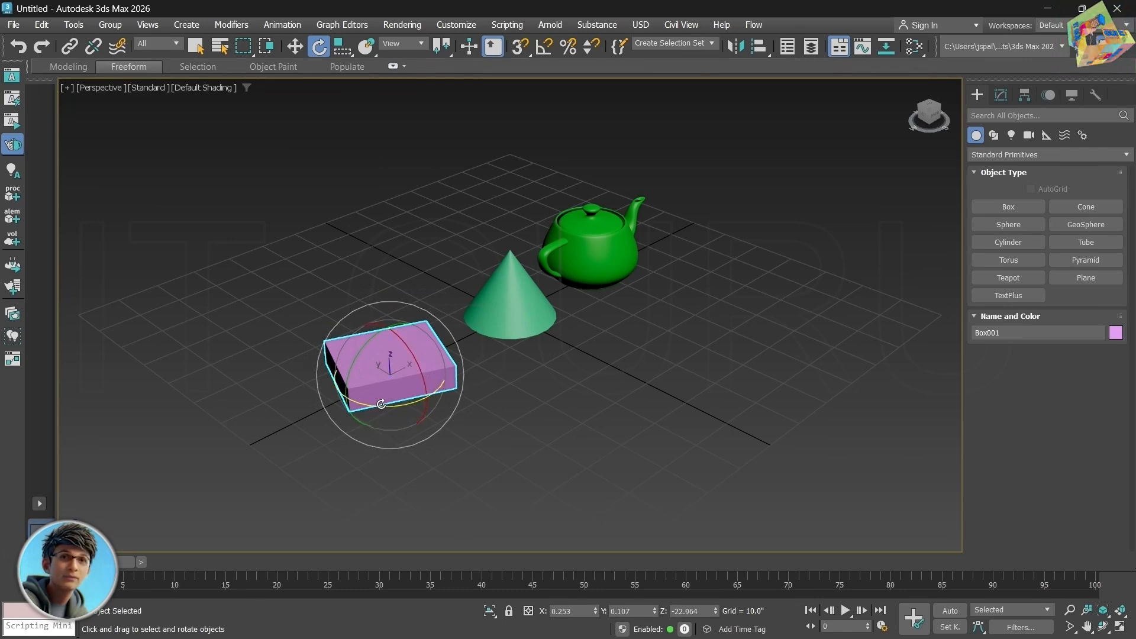
left_click_drag(362, 347, 389, 366)
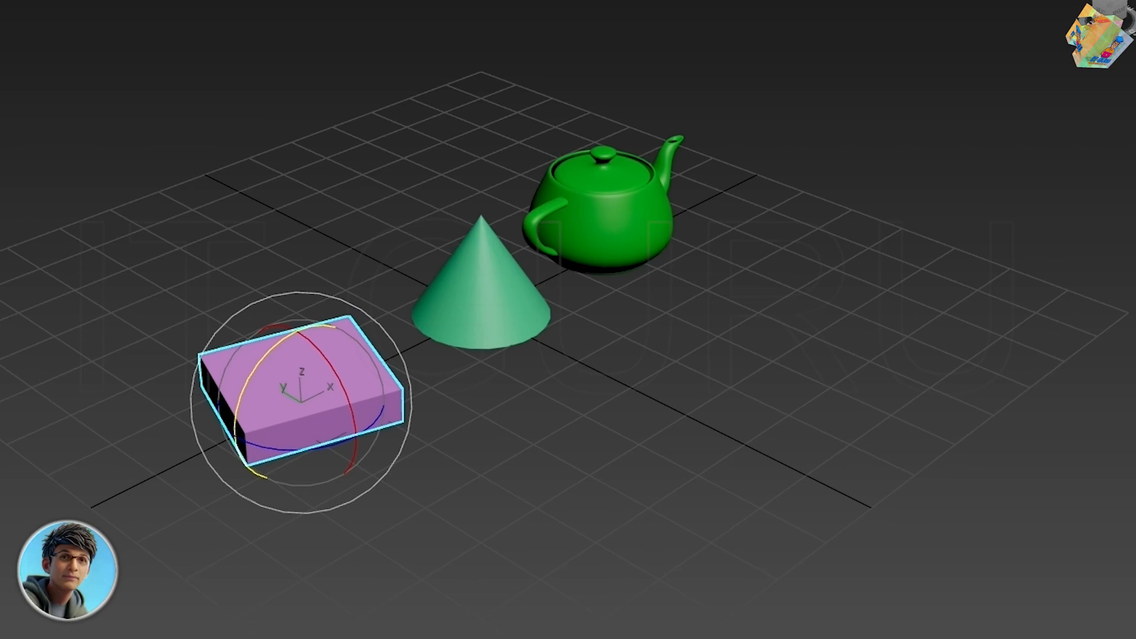
Step: Rotate the box to X 13.88, Y 15.877, Z -14.015 with Rotate Transform Type-In, and on to X 14.48, Y 31.477, Z 18.685
key("F12")
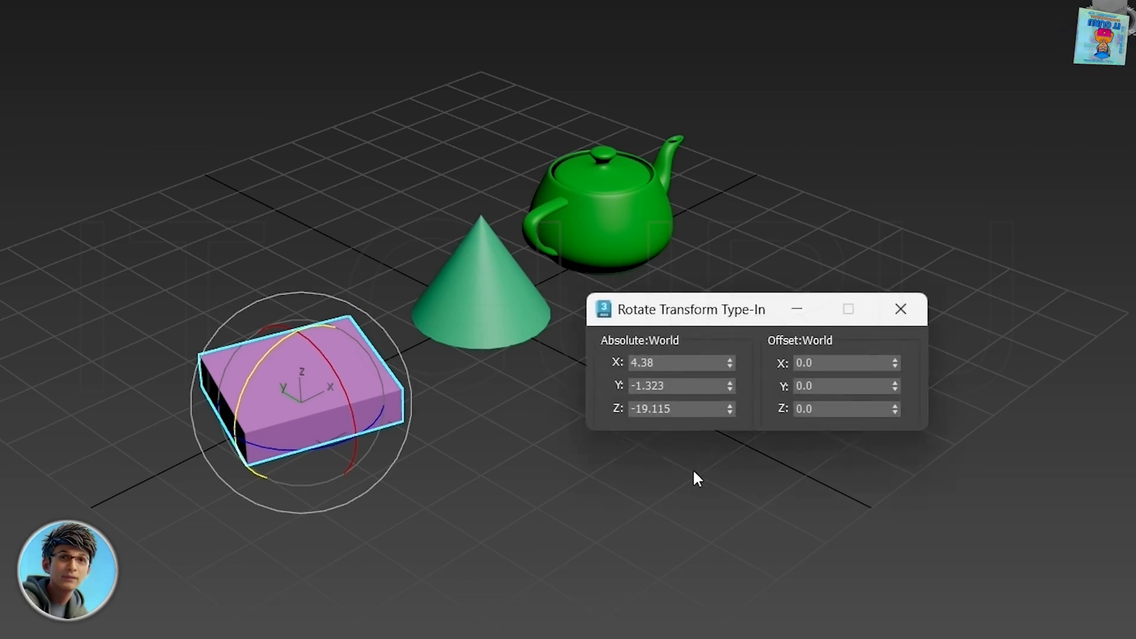
left_click_drag(726, 359, 729, 343)
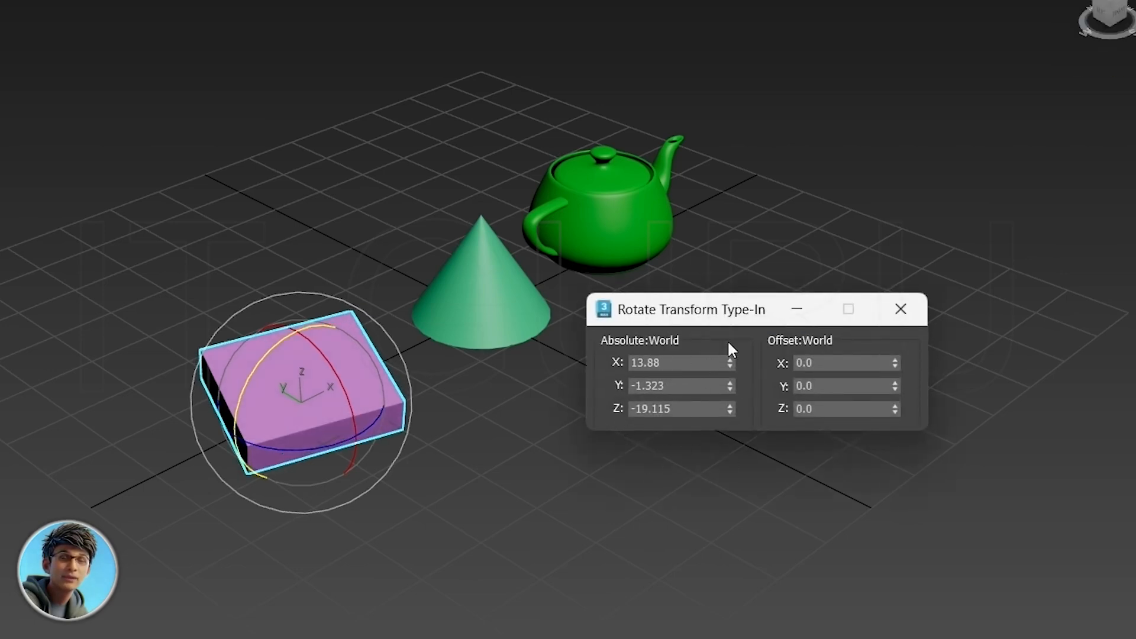
left_click_drag(731, 390, 743, 362)
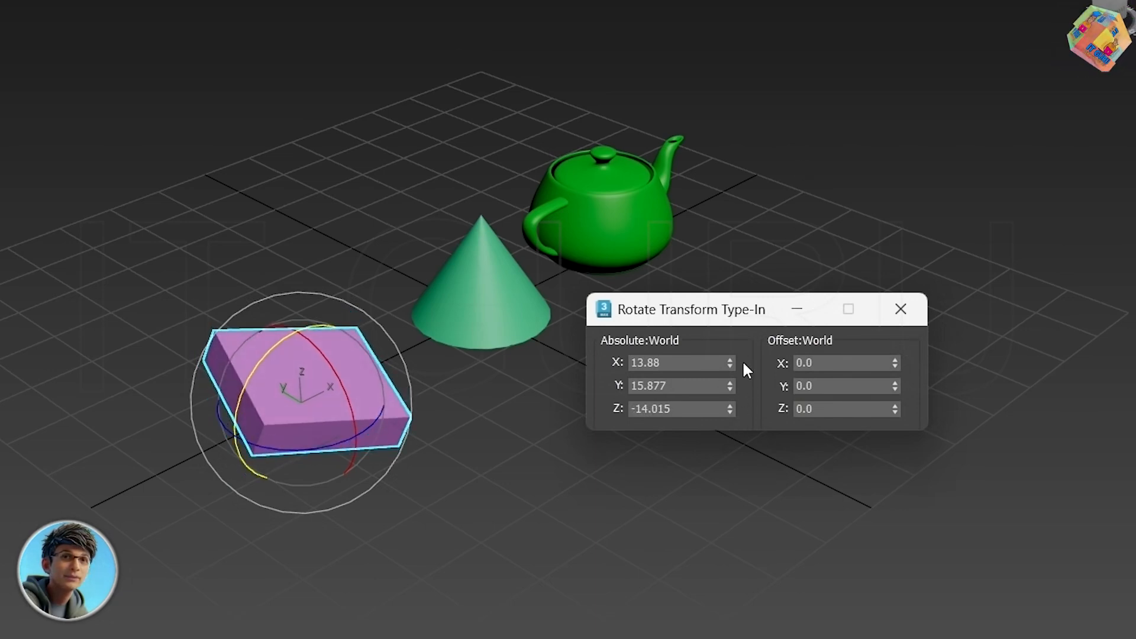
left_click(899, 310)
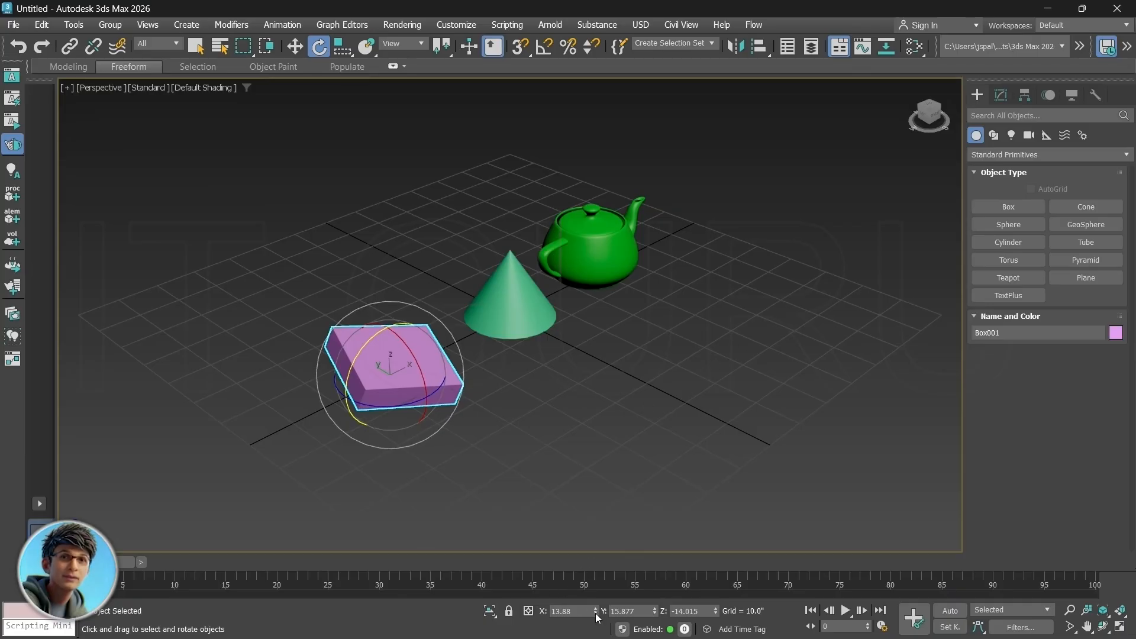
left_click_drag(595, 613, 761, 418)
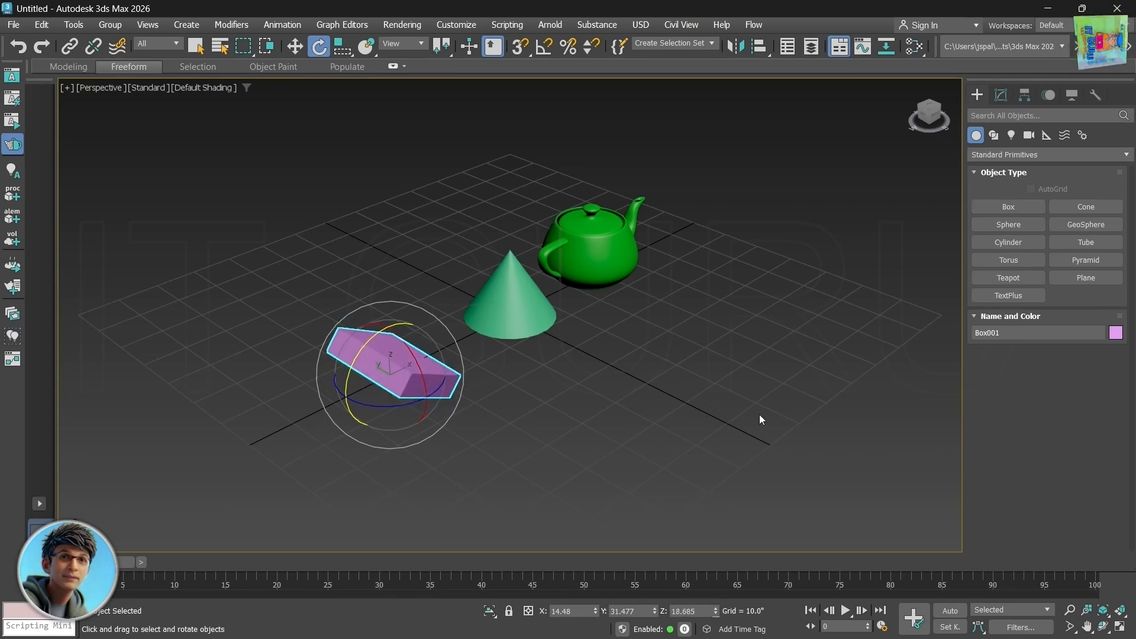
Step: Reset the box's X, Y and Z rotation values to 0
right_click(715, 609)
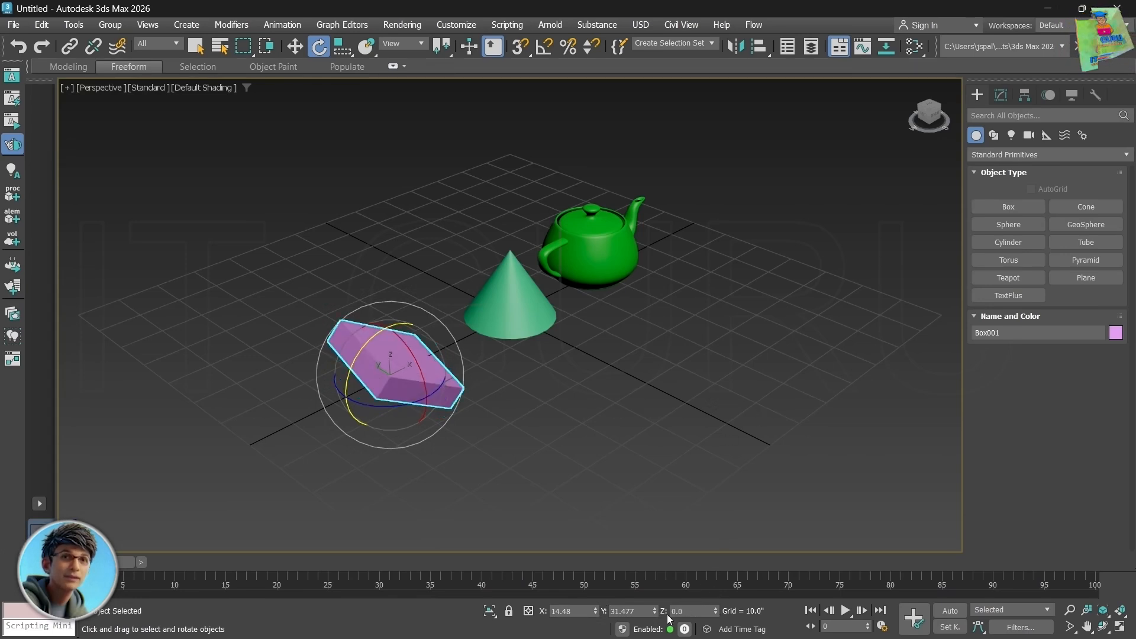
right_click(654, 610)
right_click(596, 611)
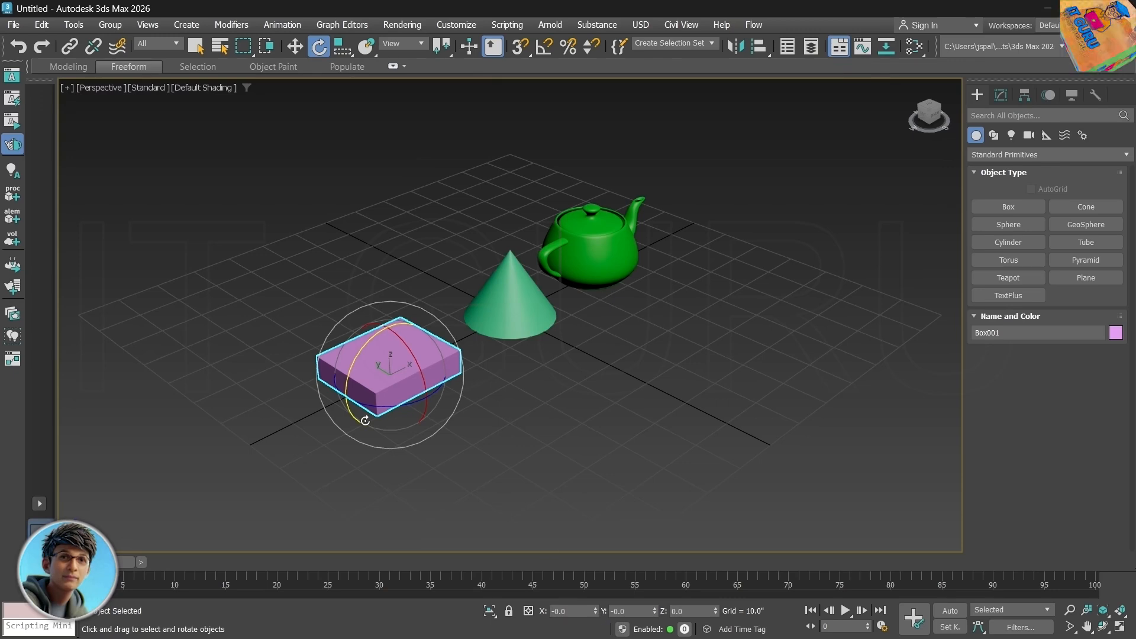
Step: Reselect the purple box and try rotating it freely about its Y axis
left_click(488, 408)
left_click(404, 361)
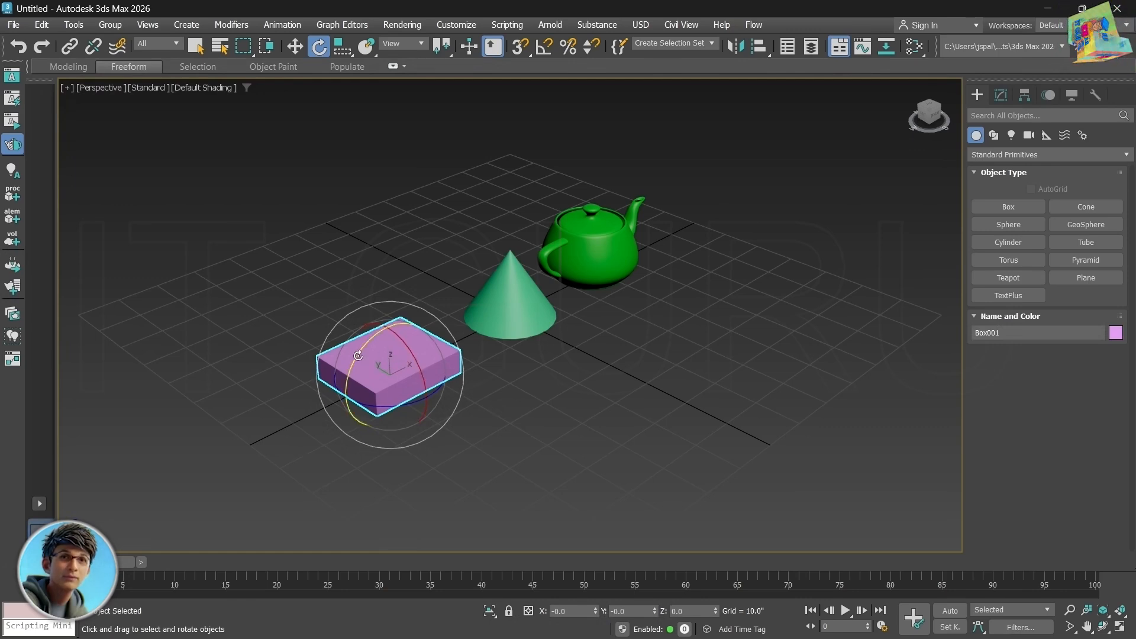
mouse_move(358, 355)
left_mouse_down()
mouse_move(401, 342)
mouse_move(399, 331)
mouse_move(406, 351)
mouse_move(372, 331)
mouse_move(356, 354)
mouse_move(363, 344)
left_mouse_up()
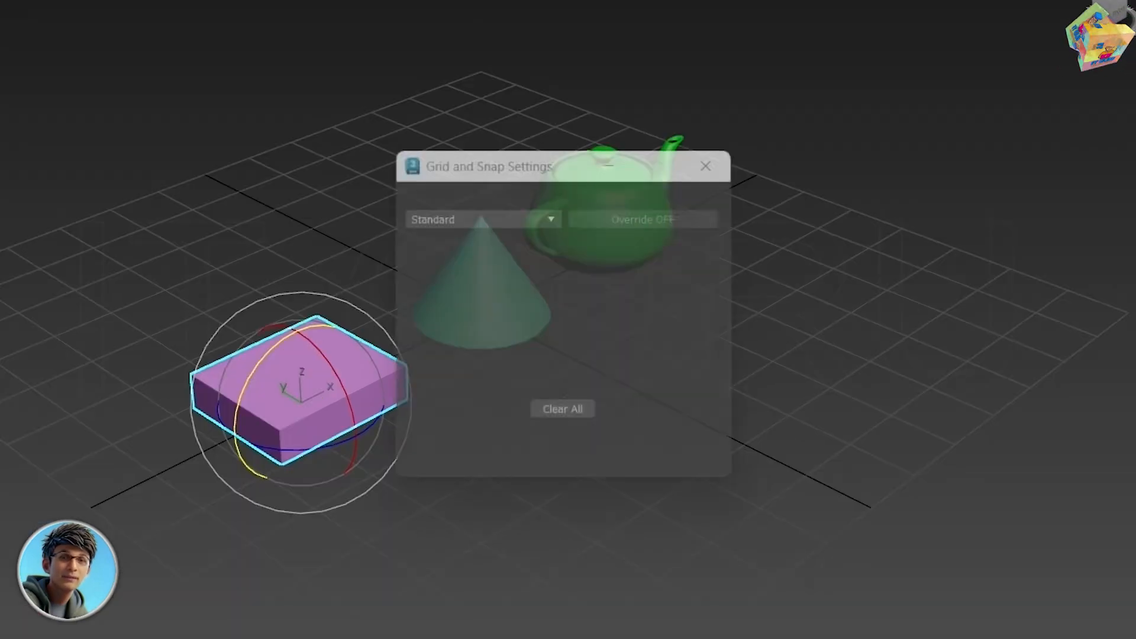
Step: Set the snap angle to 45 degrees in Grid and Snap Settings and rotate the box to about -2.7 degrees around Y
left_click_drag(486, 159, 600, 155)
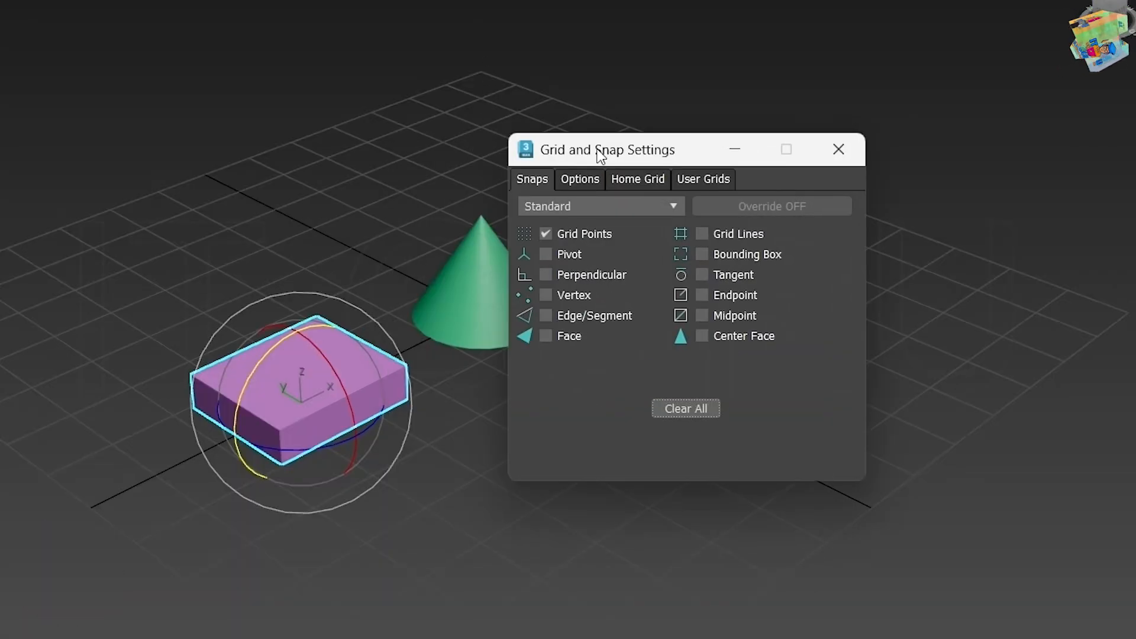
left_click(579, 180)
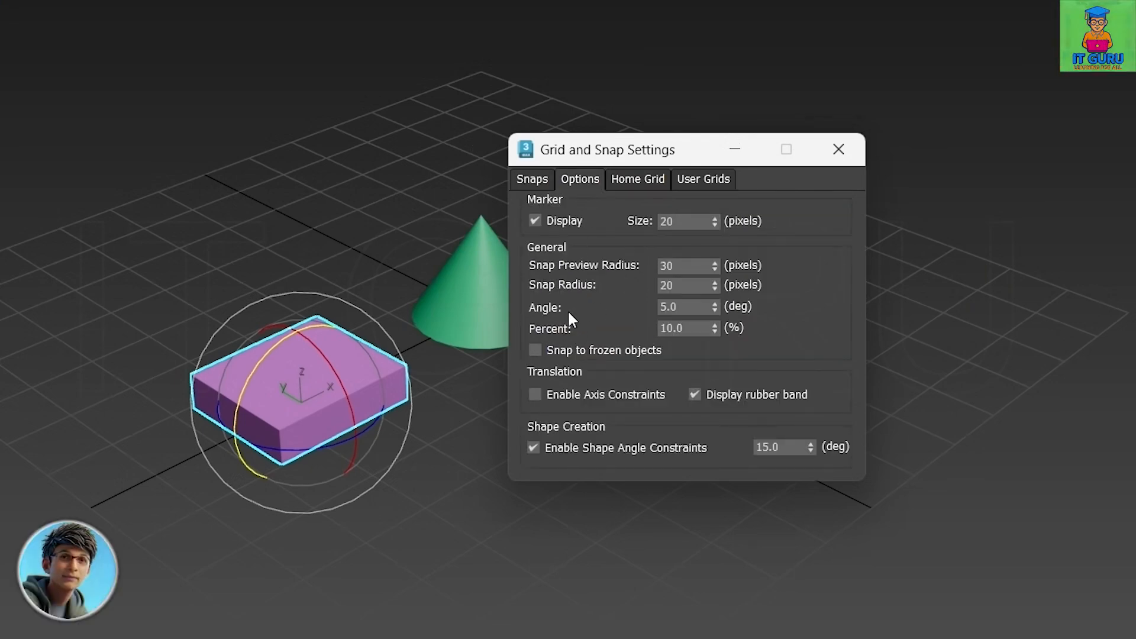
double_click(690, 305)
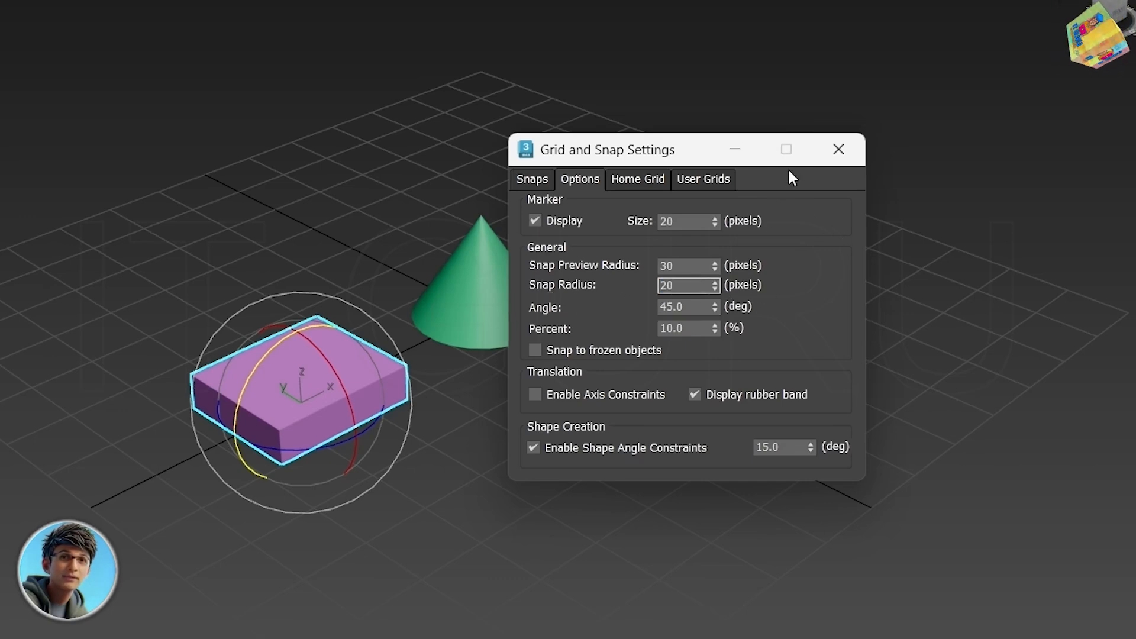
left_click(838, 149)
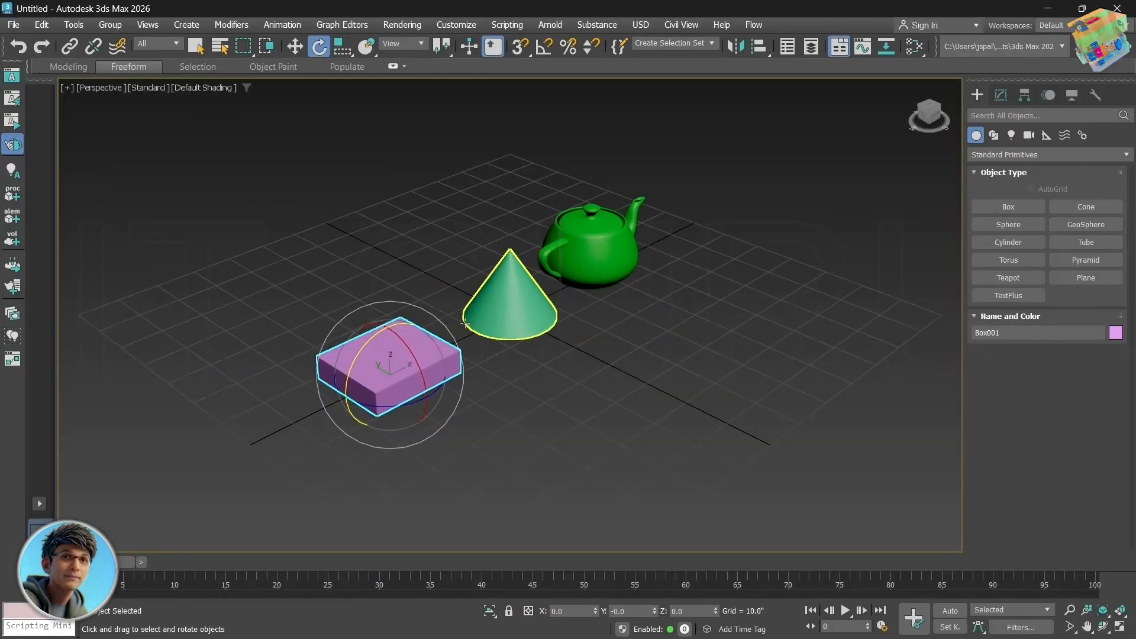
mouse_move(375, 334)
left_mouse_down()
mouse_move(386, 330)
mouse_move(374, 338)
left_mouse_up()
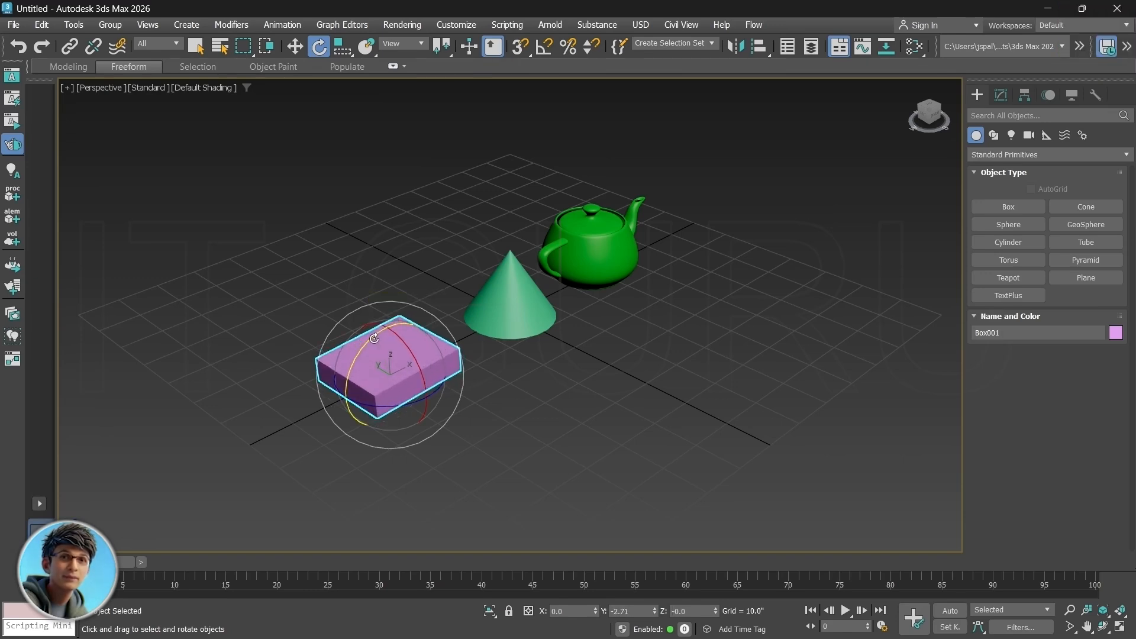
Step: Turn on Angle Snap and try rotating the box about its Y axis in 45-degree increments
left_click(520, 48)
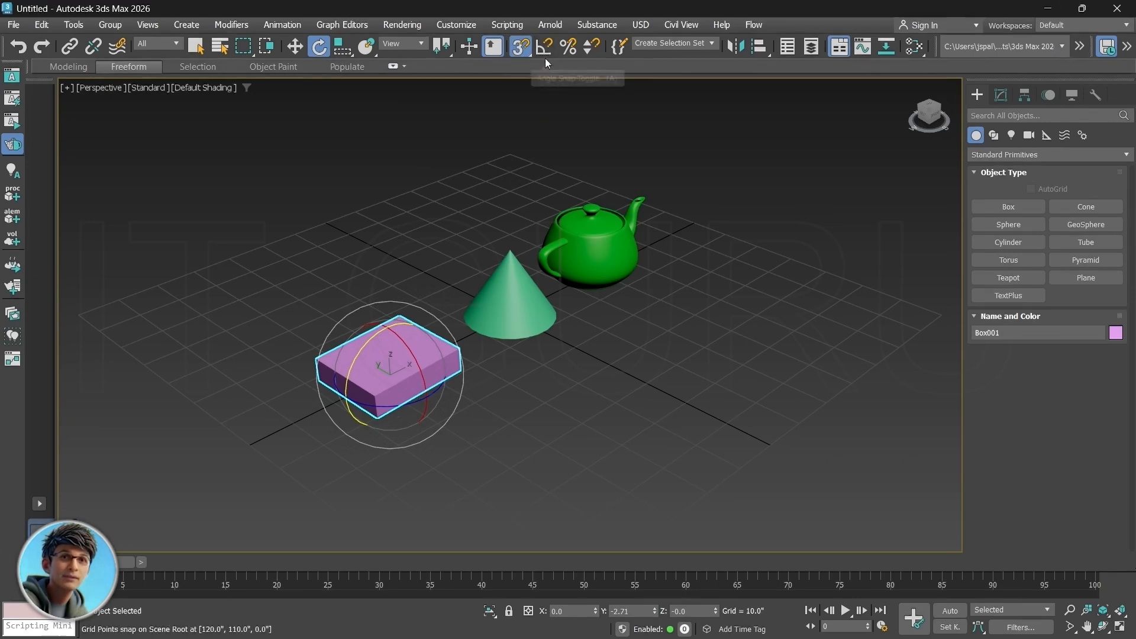
left_click(522, 47)
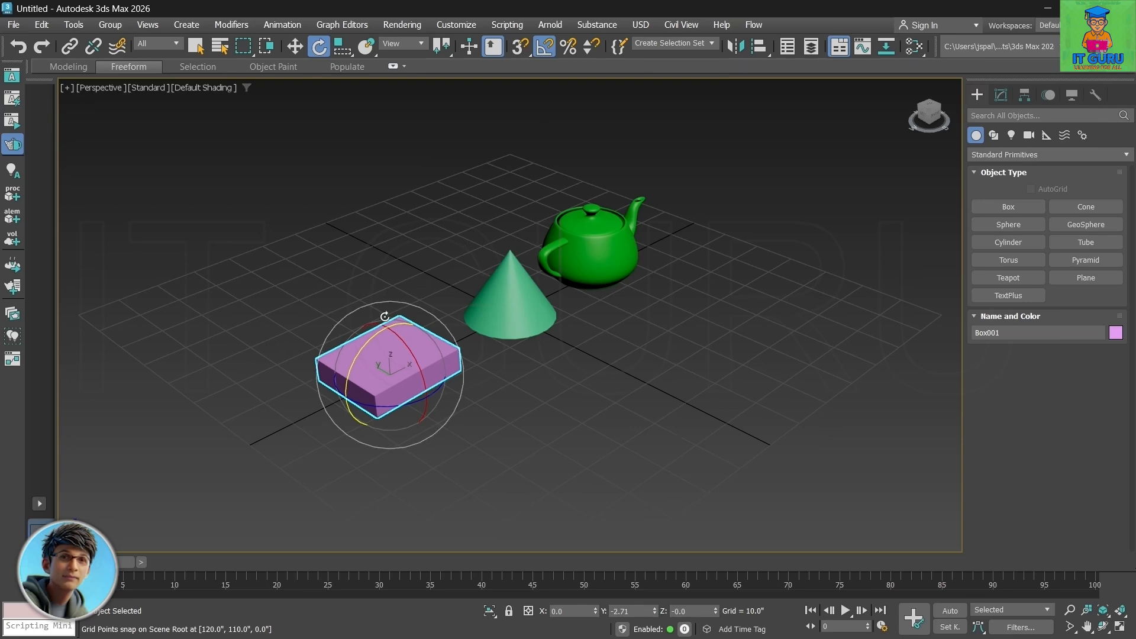
left_click_drag(374, 336, 391, 333)
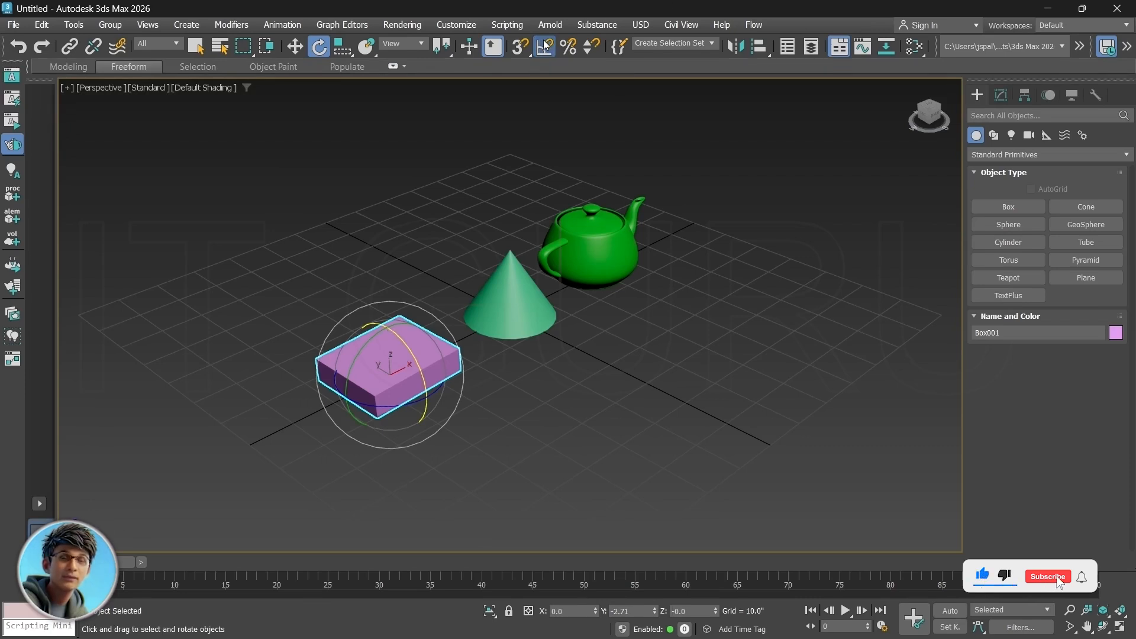
Step: Set the snap angle to 90 degrees and rotate the purple box about its Y axis with Angle Snap on
right_click(544, 45)
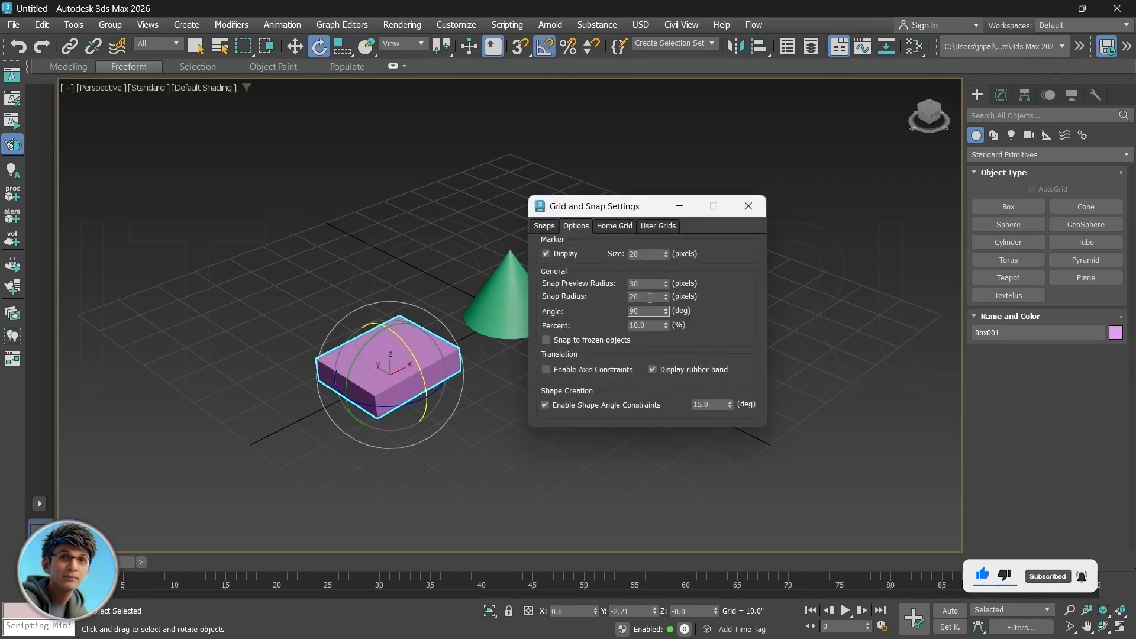
left_click(748, 206)
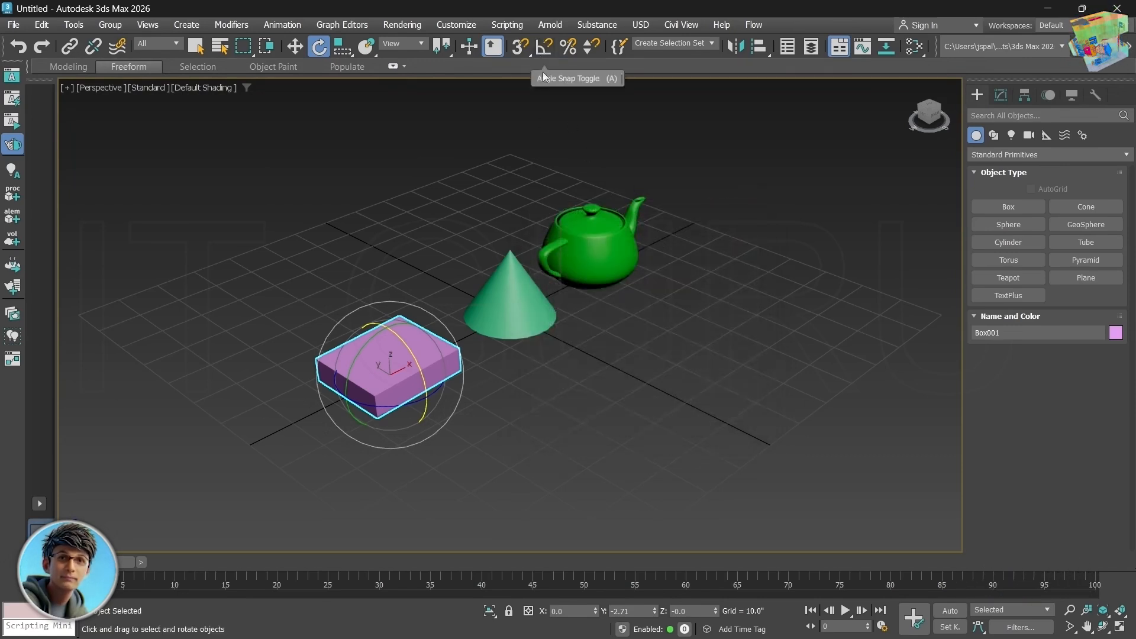
left_click(542, 51)
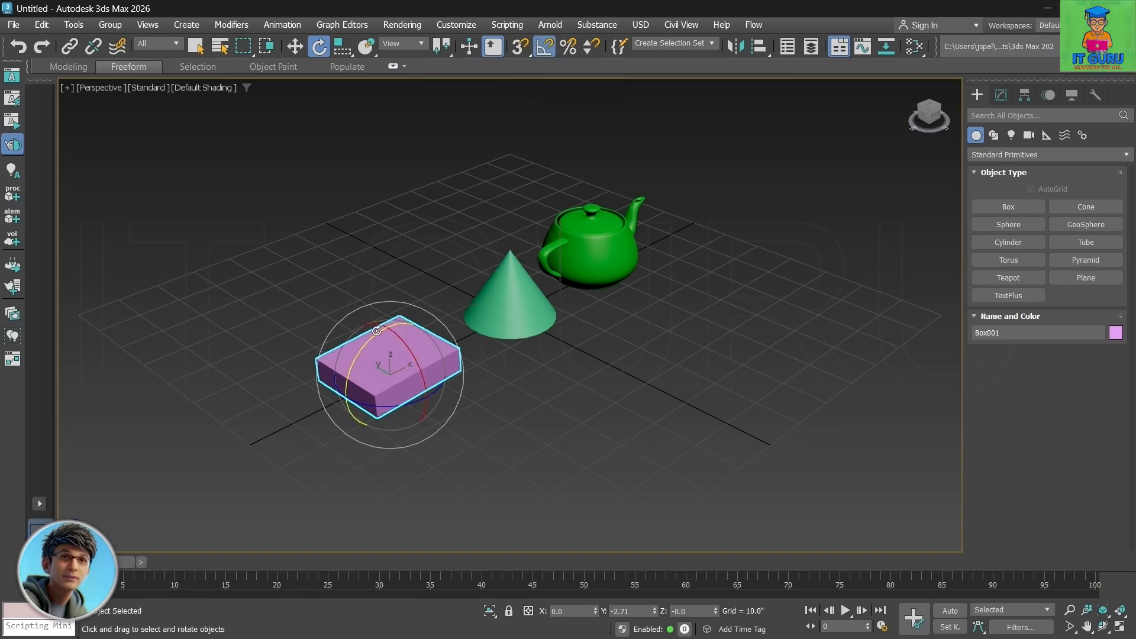
mouse_move(376, 330)
left_mouse_down()
mouse_move(376, 371)
mouse_move(374, 339)
left_mouse_up()
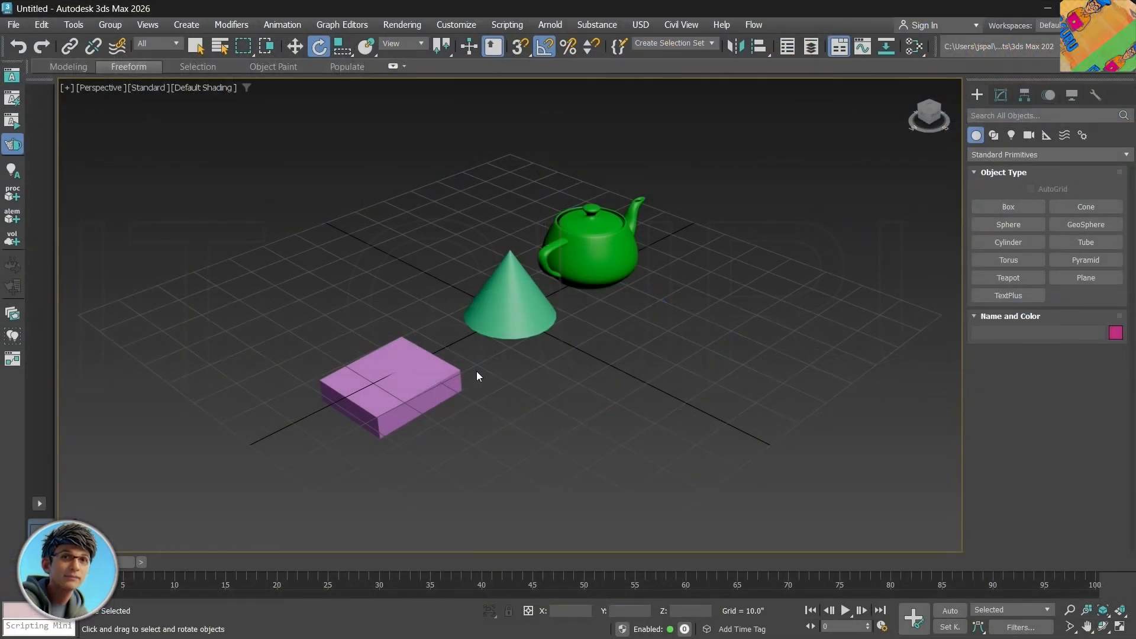
Step: Select the teapot, display its creation parameters, and enlarge it with Select and Uniform Scale
left_click(589, 249)
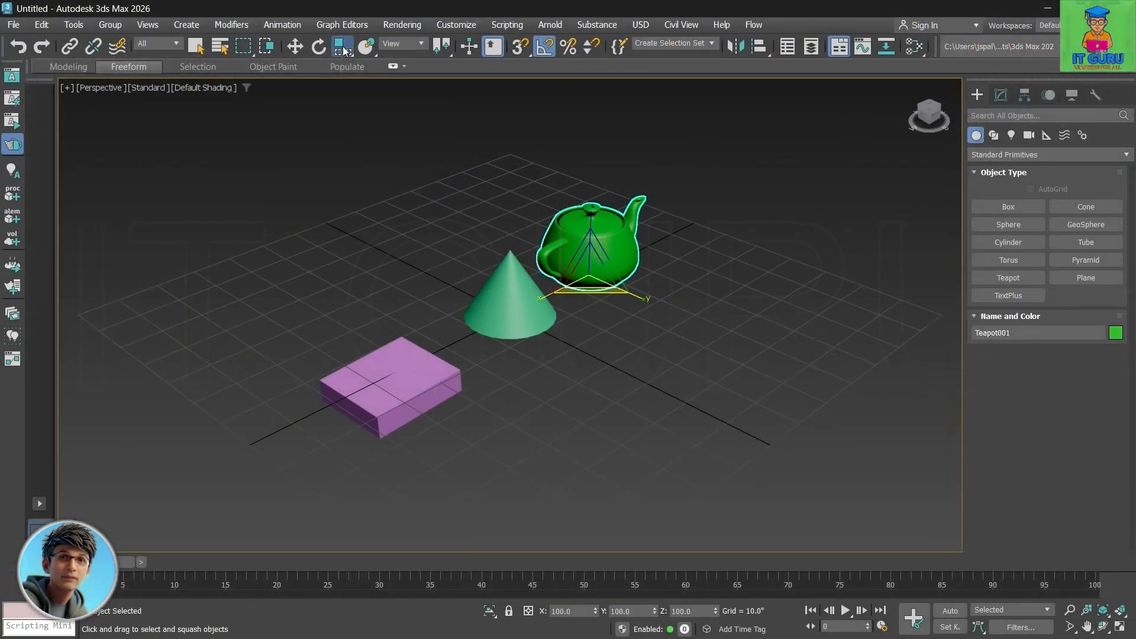
left_click(343, 46)
left_click(343, 70)
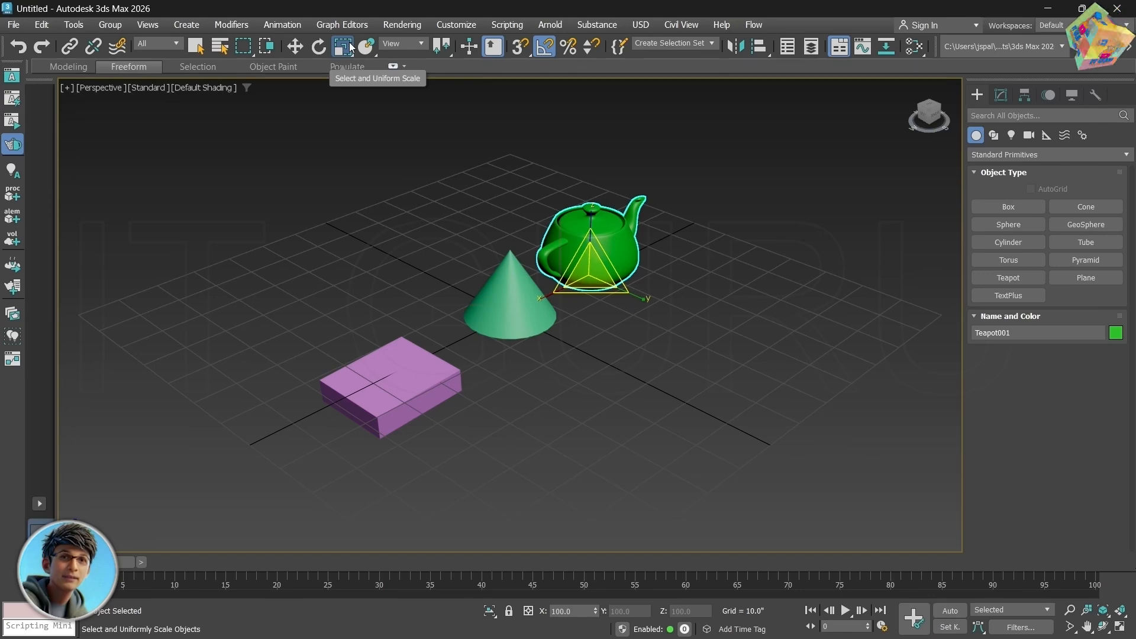
key("r")
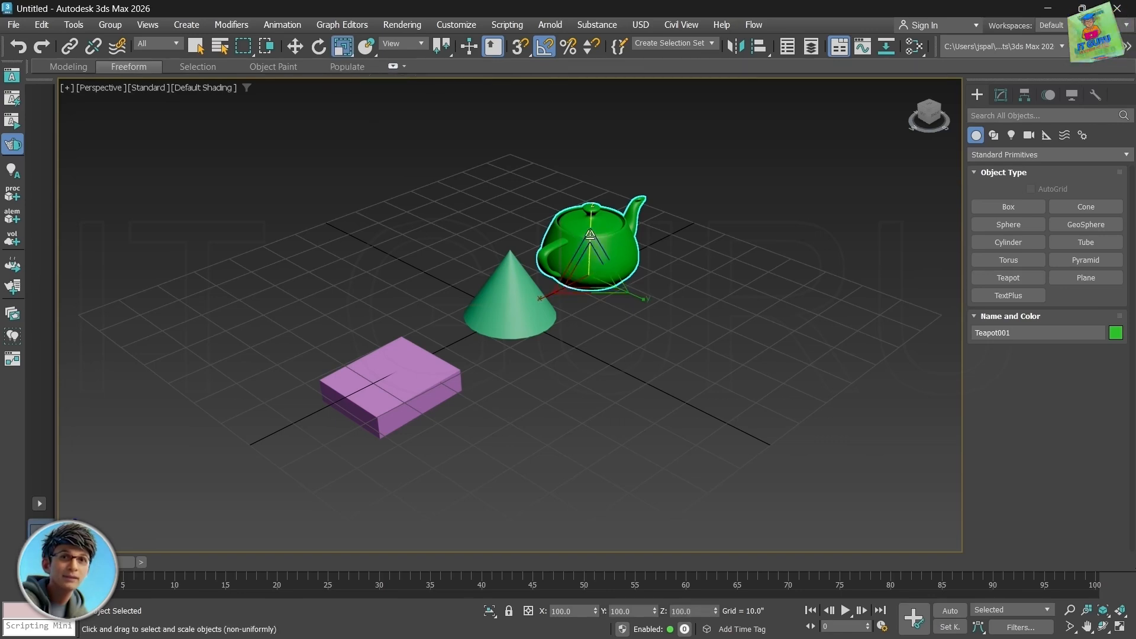
key("r")
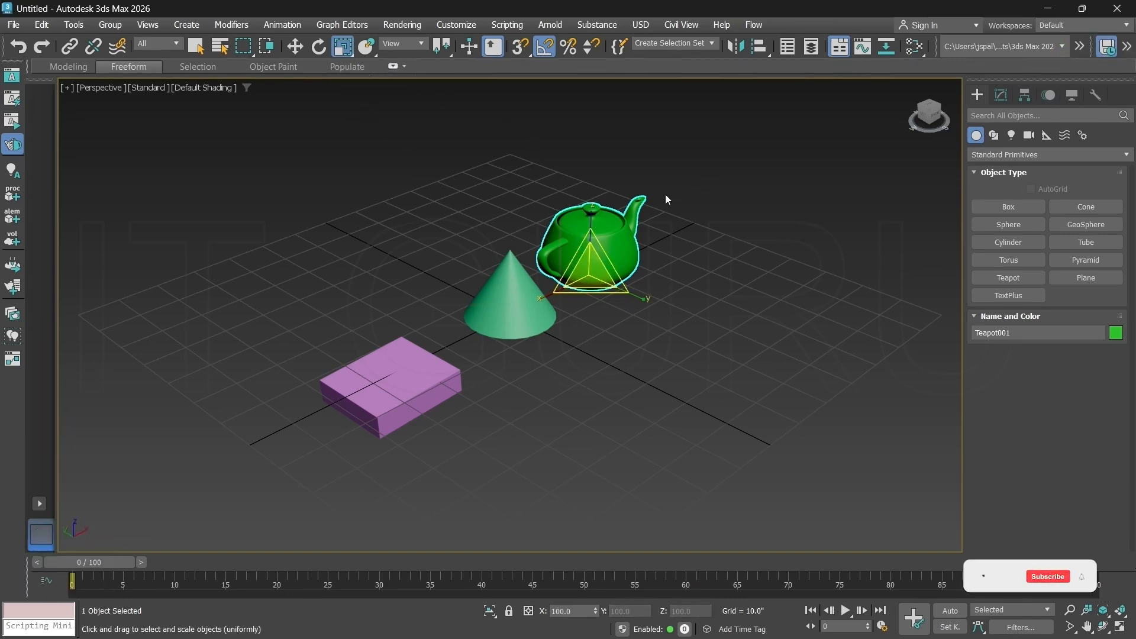
left_click(1000, 94)
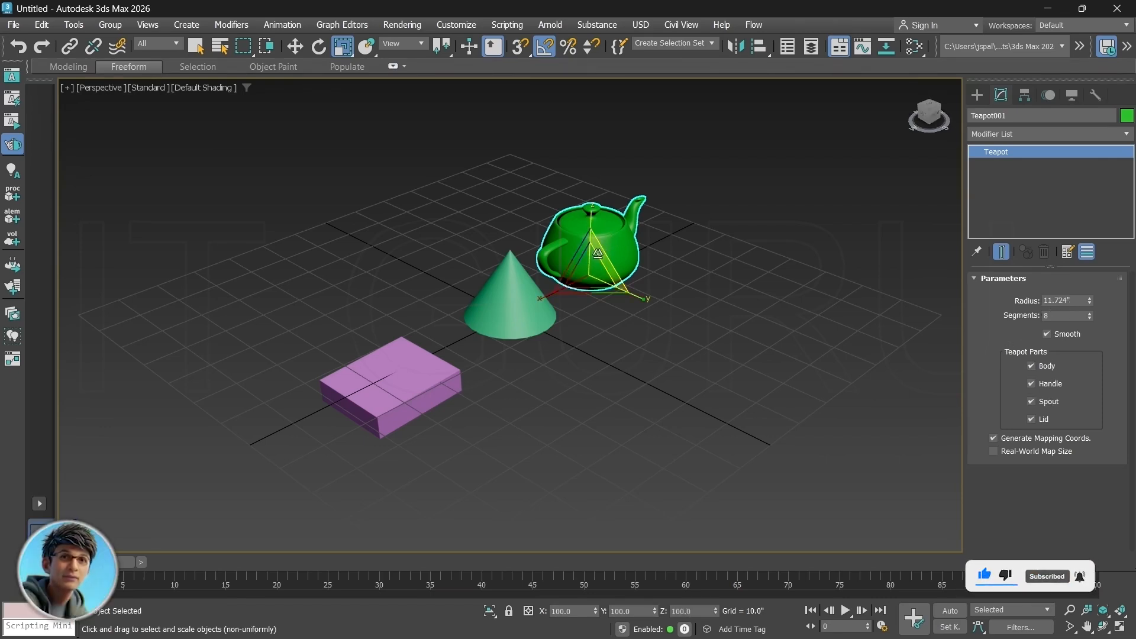
left_click_drag(589, 255, 590, 192)
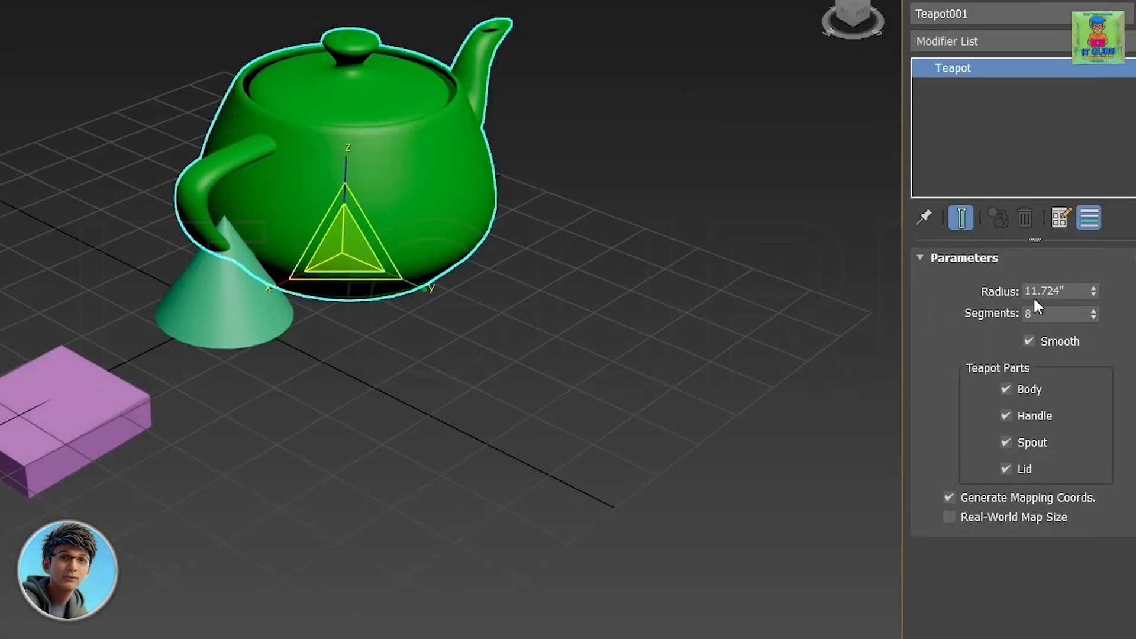
Step: Uniformly scale the purple box slightly larger and shrink the teapot to about 90 percent
left_click(44, 385)
left_click_drag(44, 385, 68, 278)
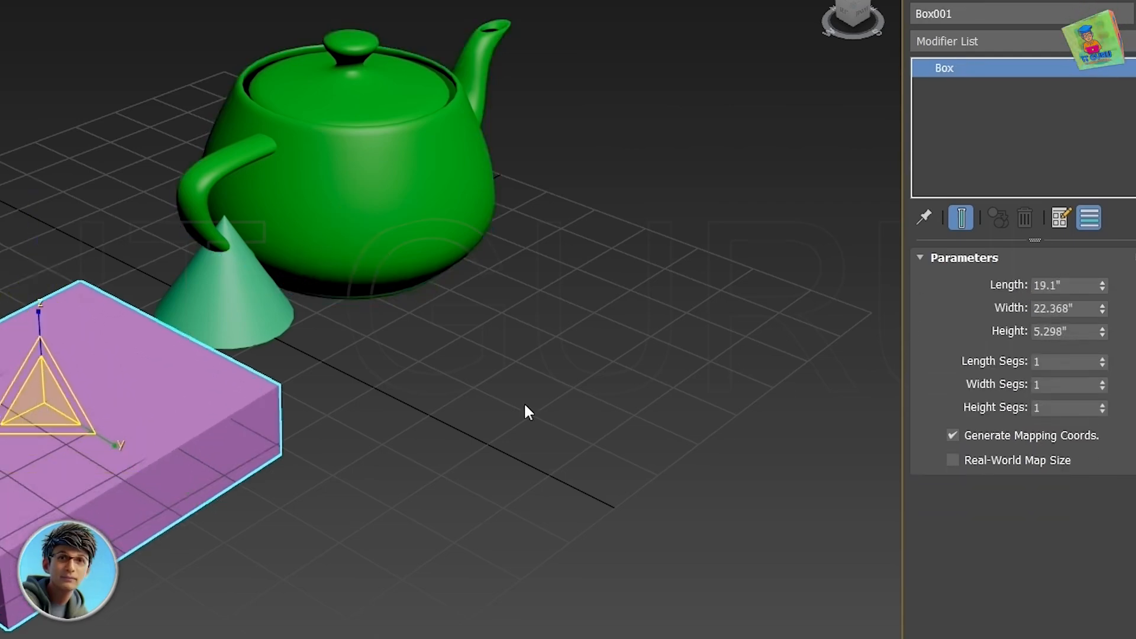
left_click_drag(45, 385, 124, 397)
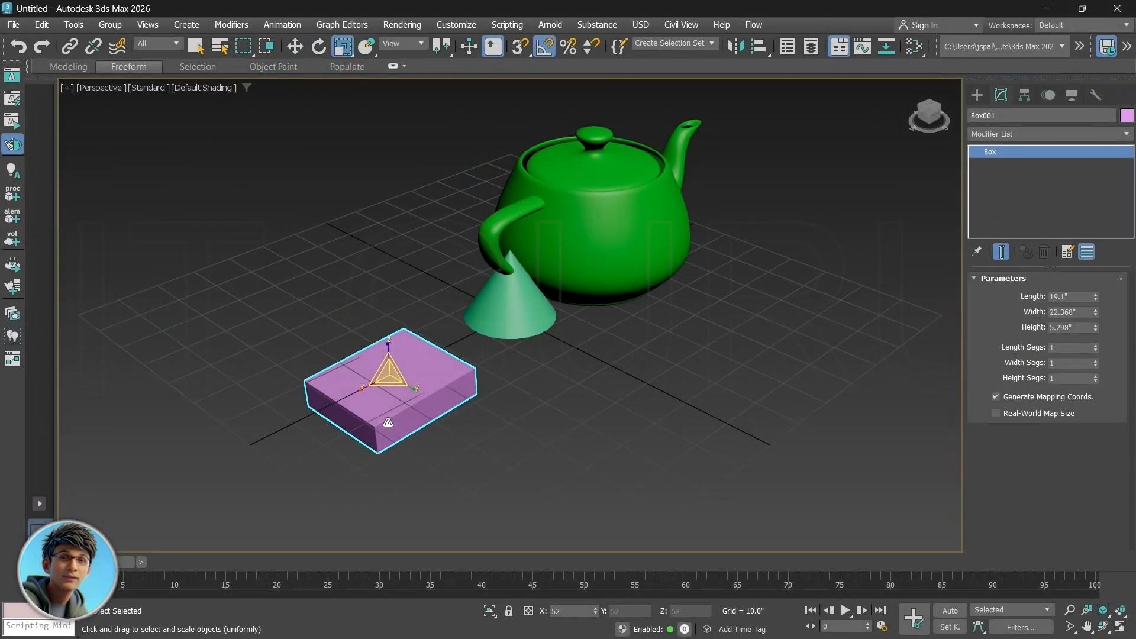
left_click(556, 265)
left_click_drag(591, 264, 596, 334)
Step: Scale the teapot non-uniformly along different gizmo planes and axes, ending near X 138, Y 117 and Z 86 percent
left_click(342, 47)
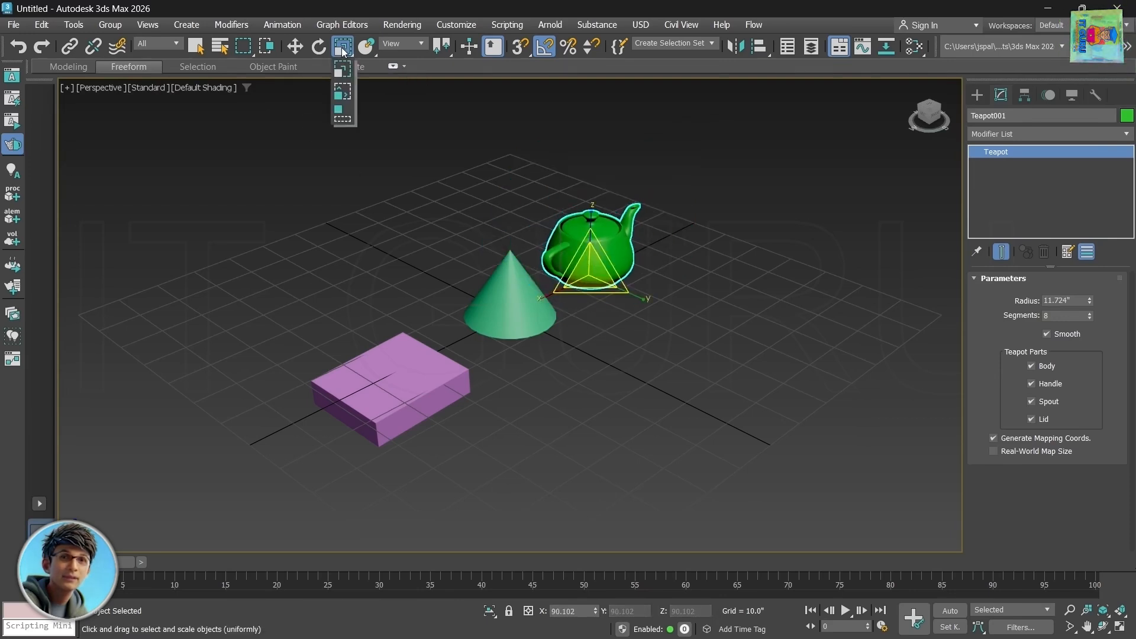
left_click_drag(347, 52, 347, 93)
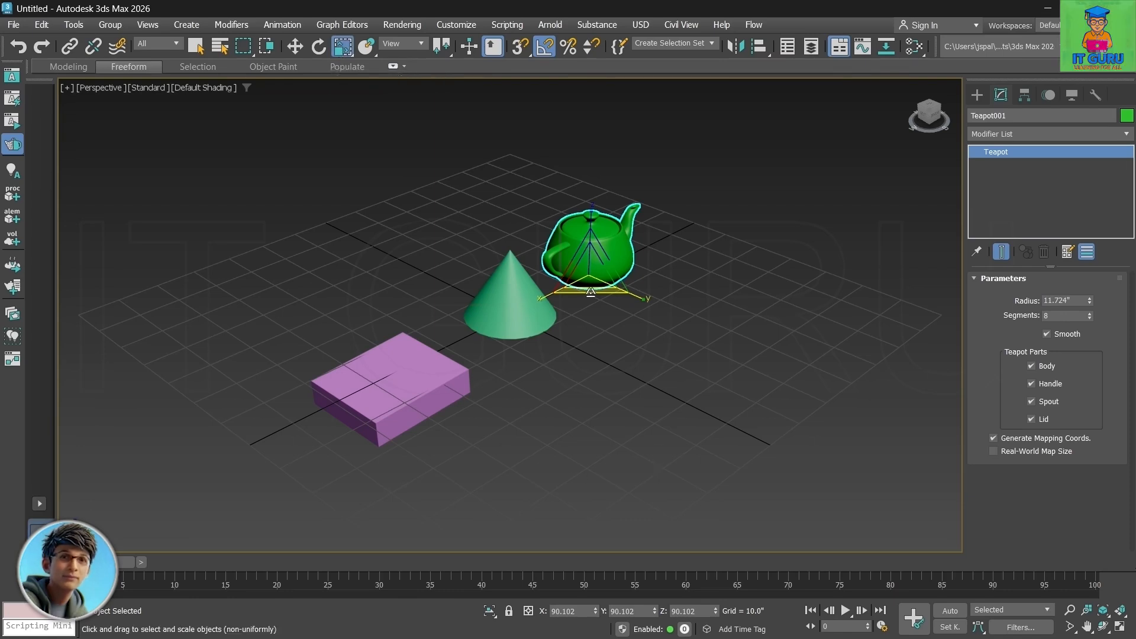
left_click_drag(592, 292, 517, 317)
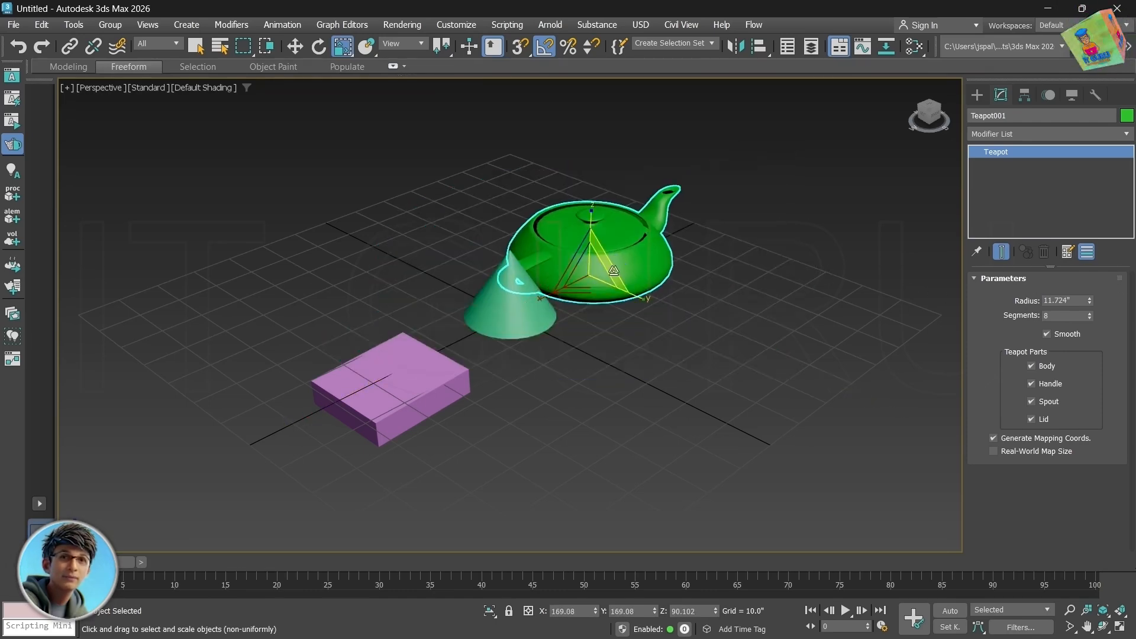
left_click_drag(606, 269, 643, 341)
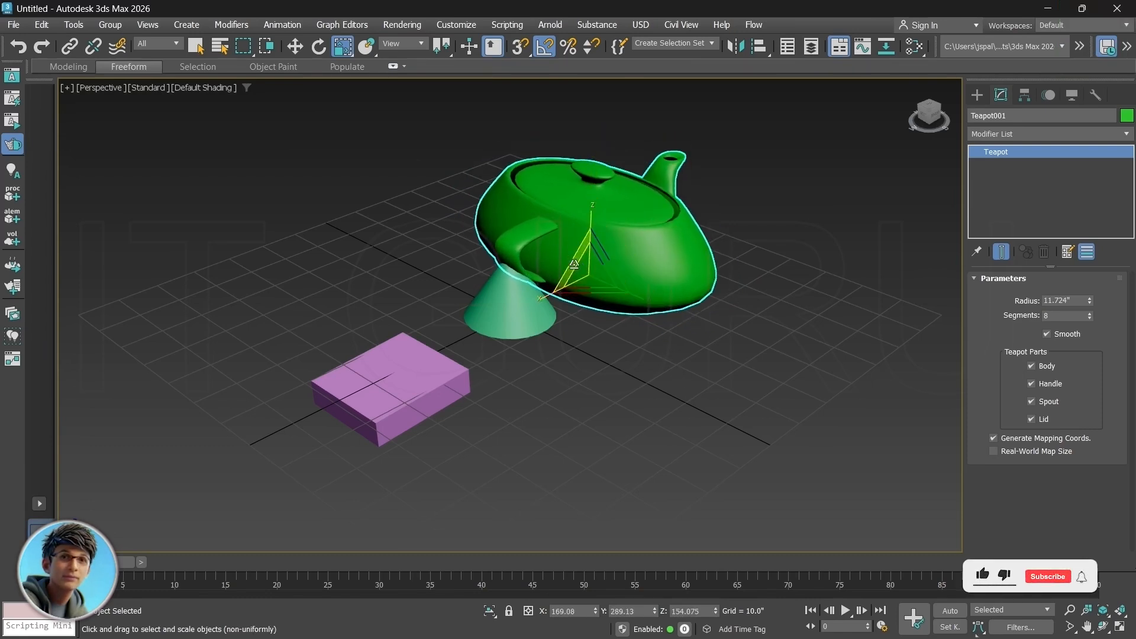
left_click_drag(591, 269, 609, 309)
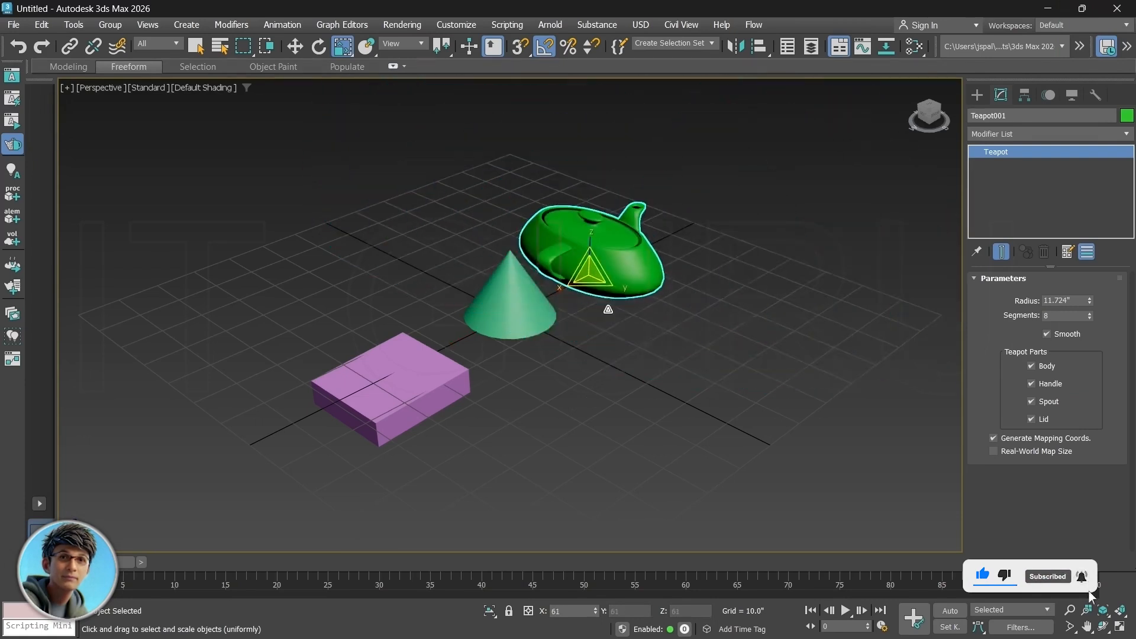
left_click_drag(593, 223, 537, 301)
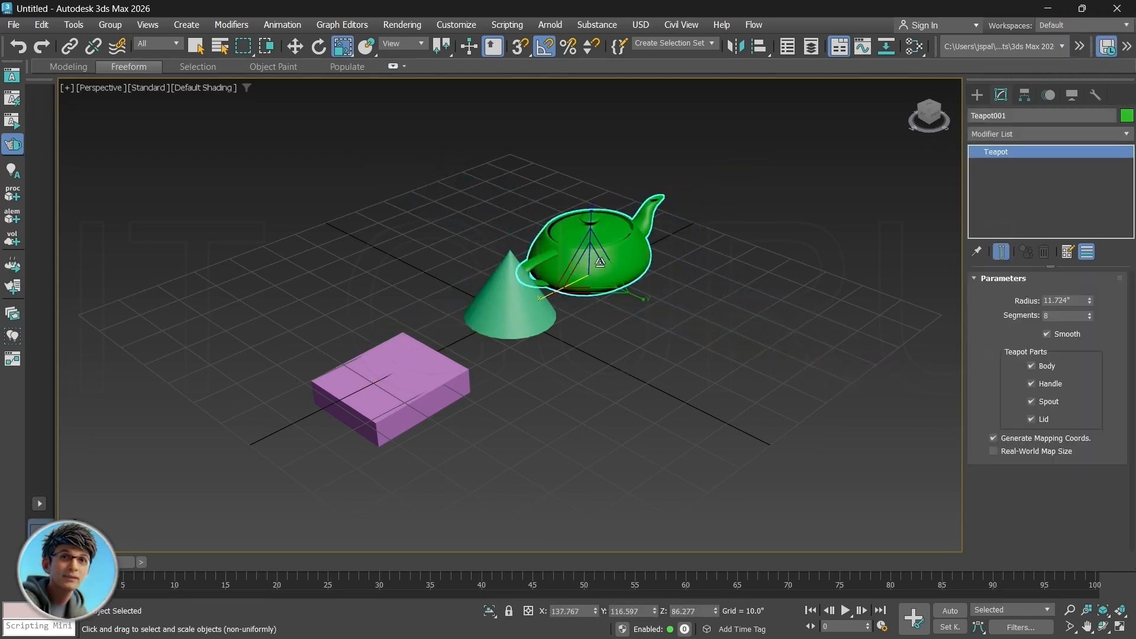
Step: Use Select and Squash to deform the teapot to about X 90, Y 718 and Z 159 percent
left_click_drag(342, 47, 342, 112)
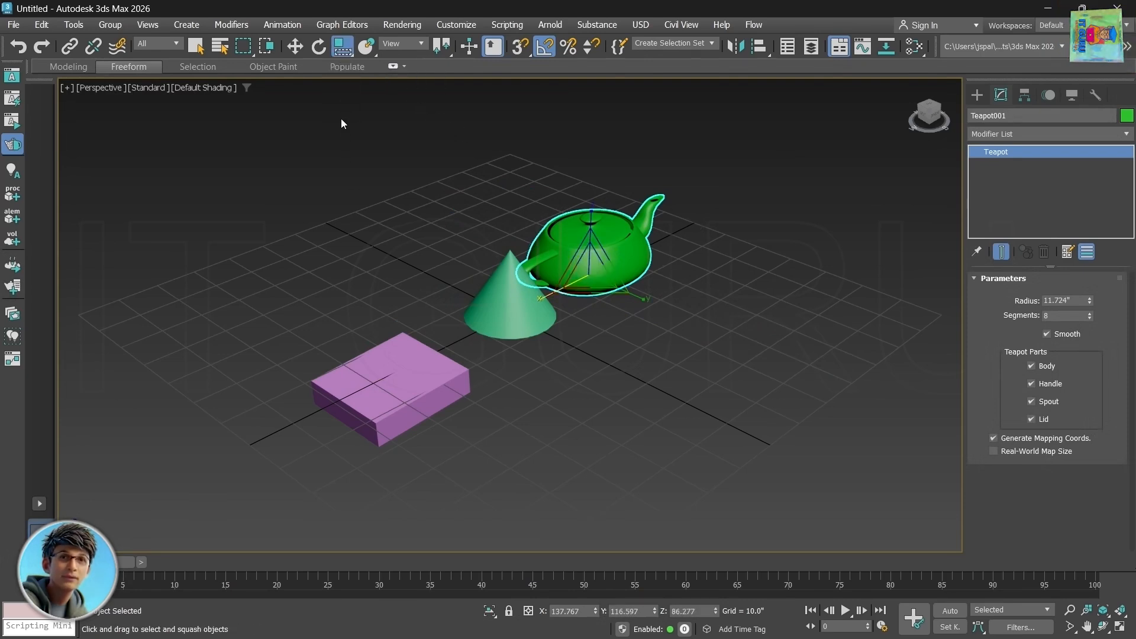
left_click_drag(594, 269, 633, 445)
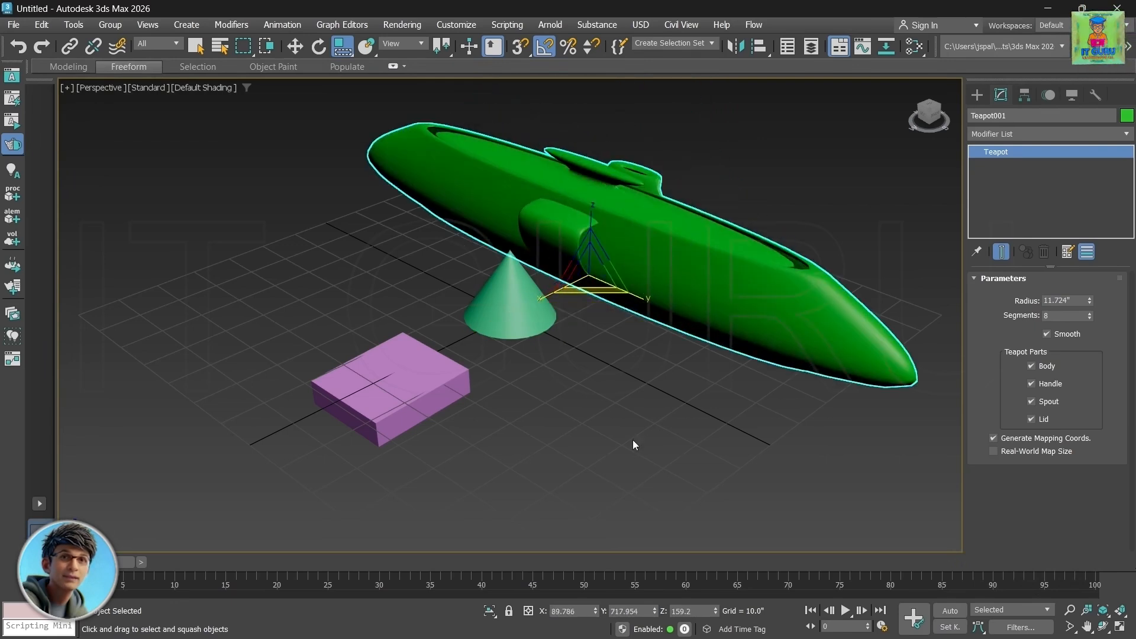
Step: Reset the teapot's X, Y and Z scale values to 0, try squashing it again, and deselect it
right_click(715, 611)
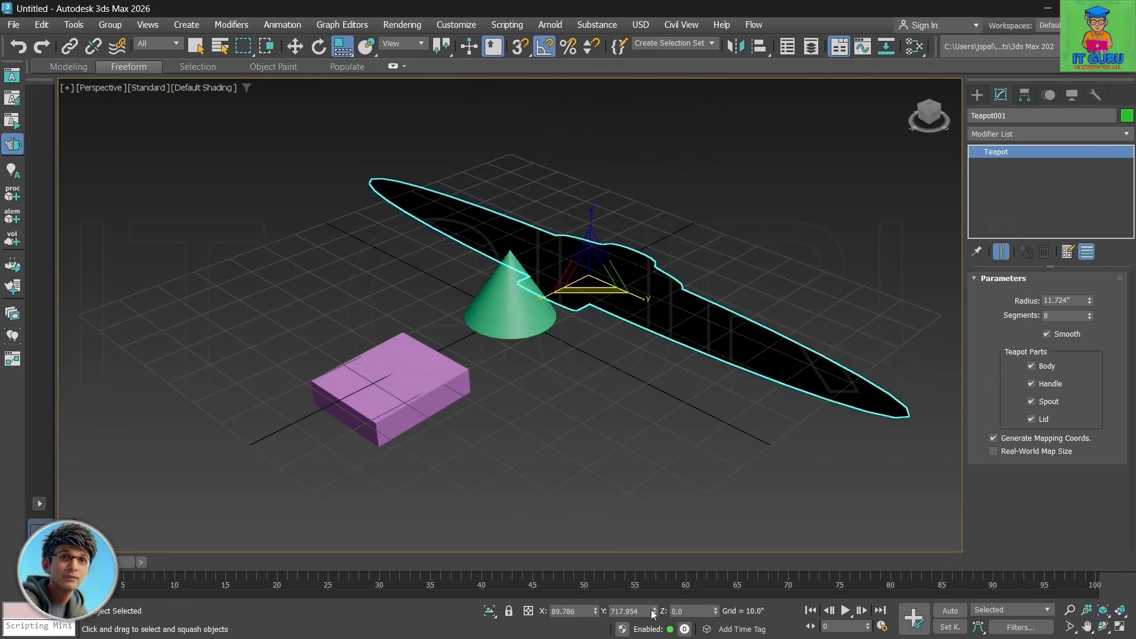
right_click(653, 610)
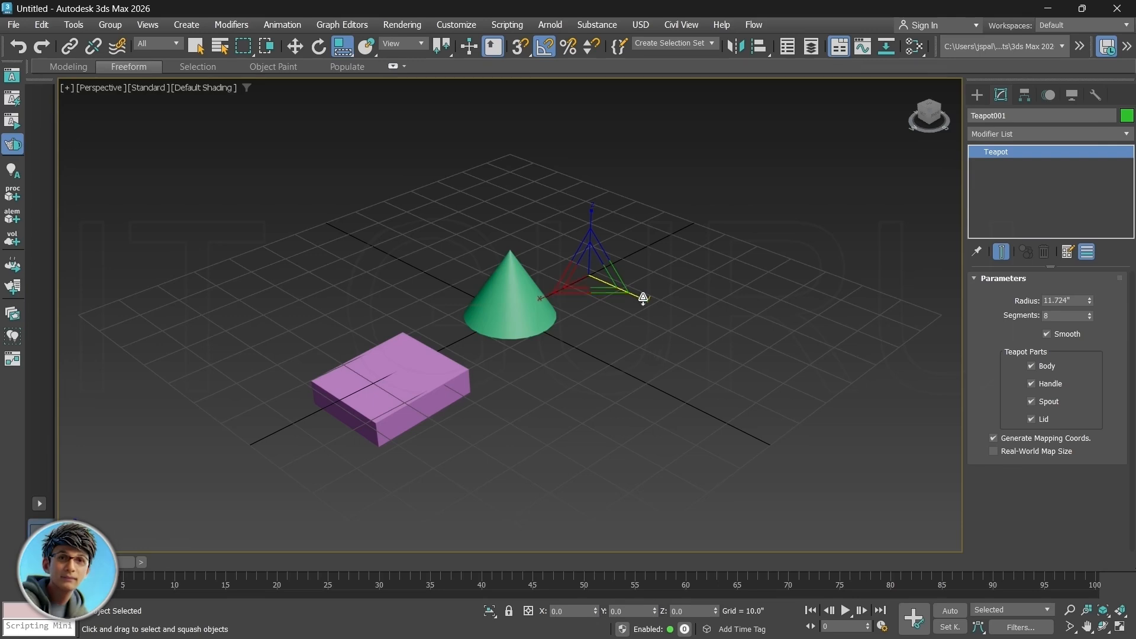
mouse_move(591, 275)
left_mouse_down()
mouse_move(616, 199)
mouse_move(610, 275)
left_mouse_up()
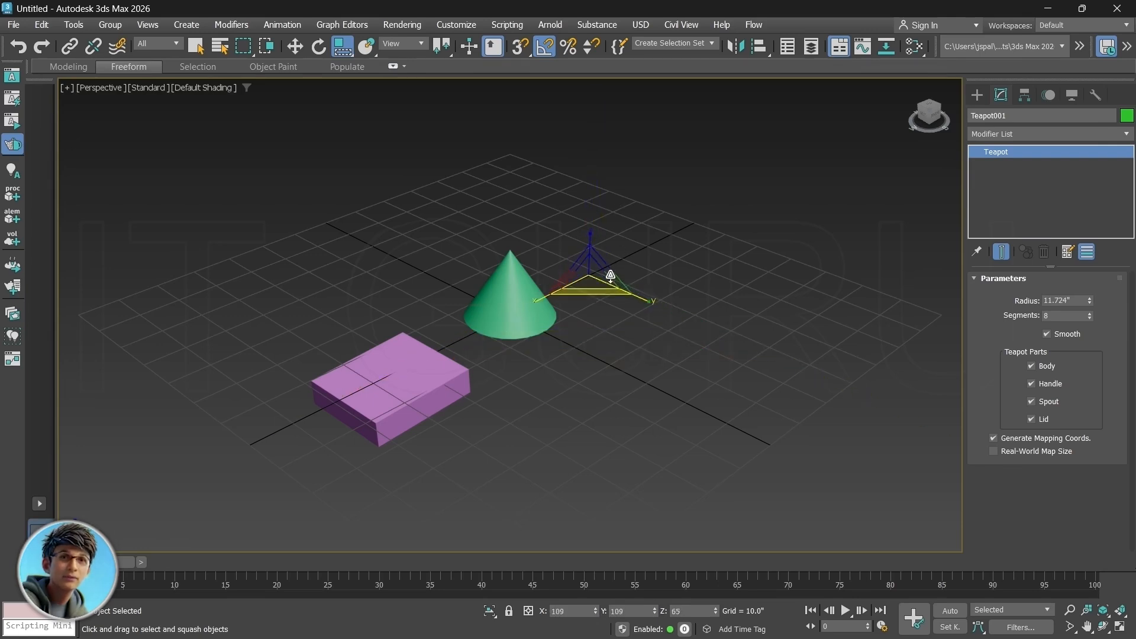
left_click(641, 264)
Step: Select the cone and review its Move and Scale Transform Type-In values
left_click(510, 295)
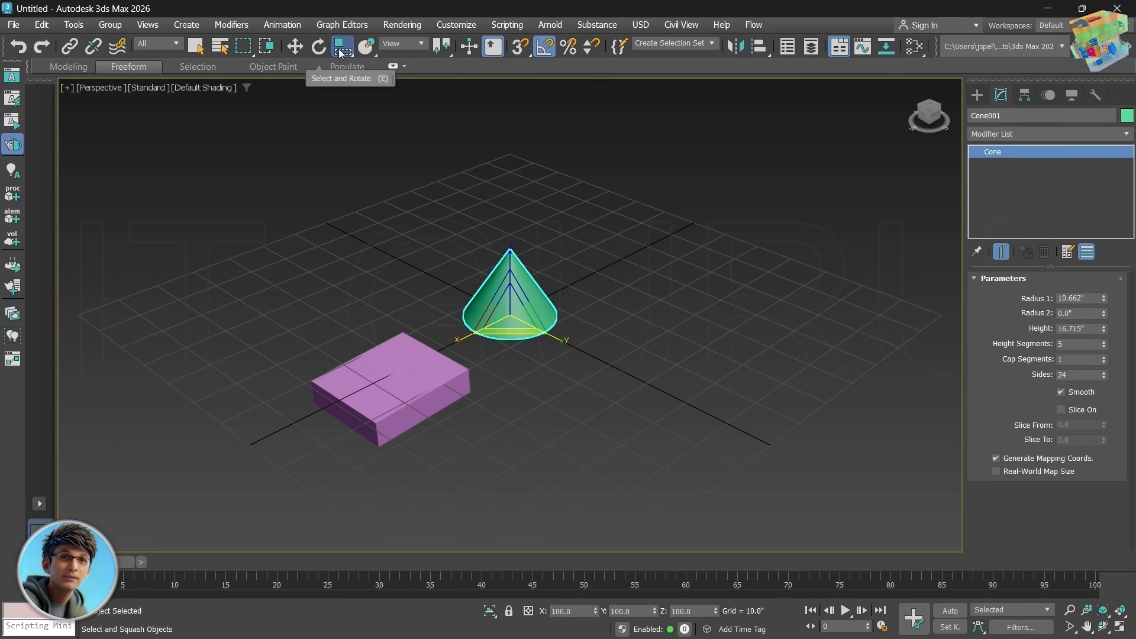
right_click(298, 50)
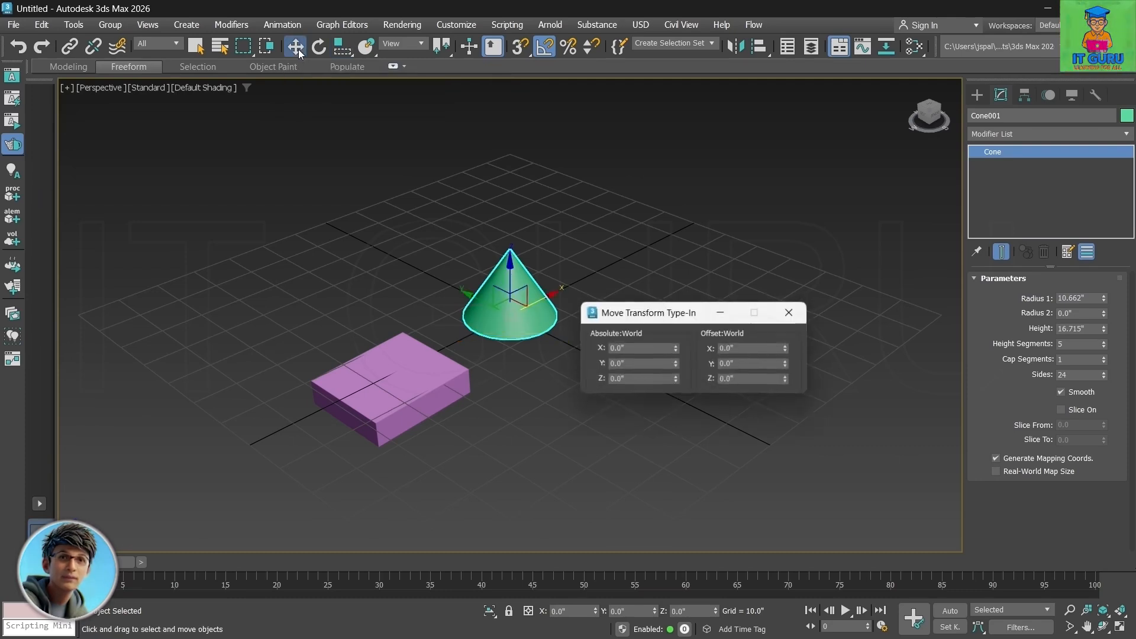
left_click(779, 318)
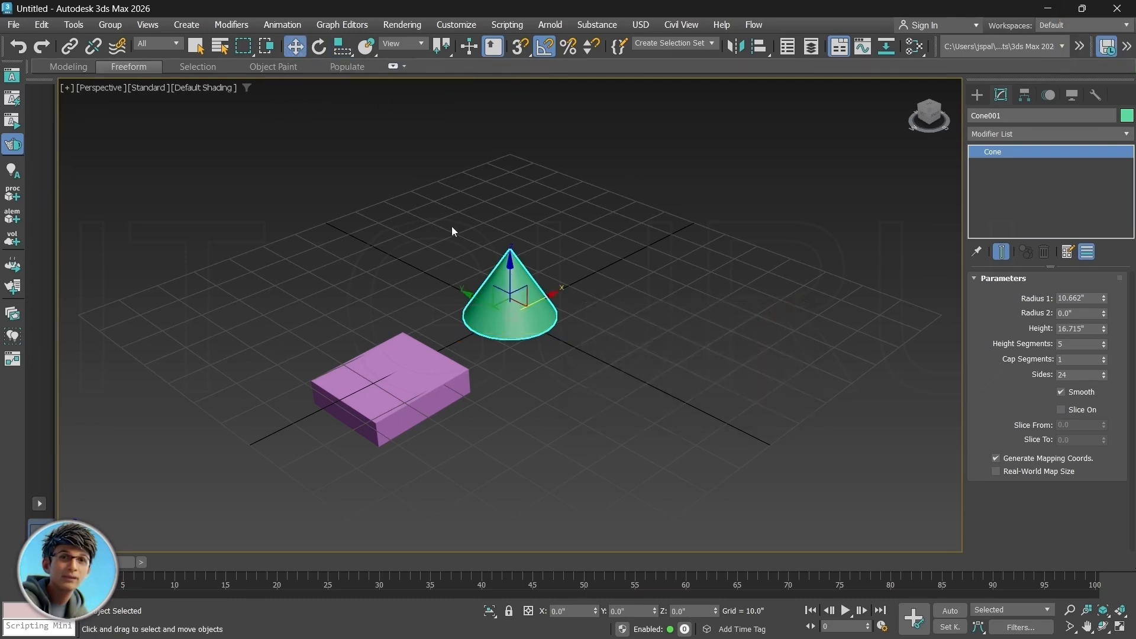
right_click(342, 46)
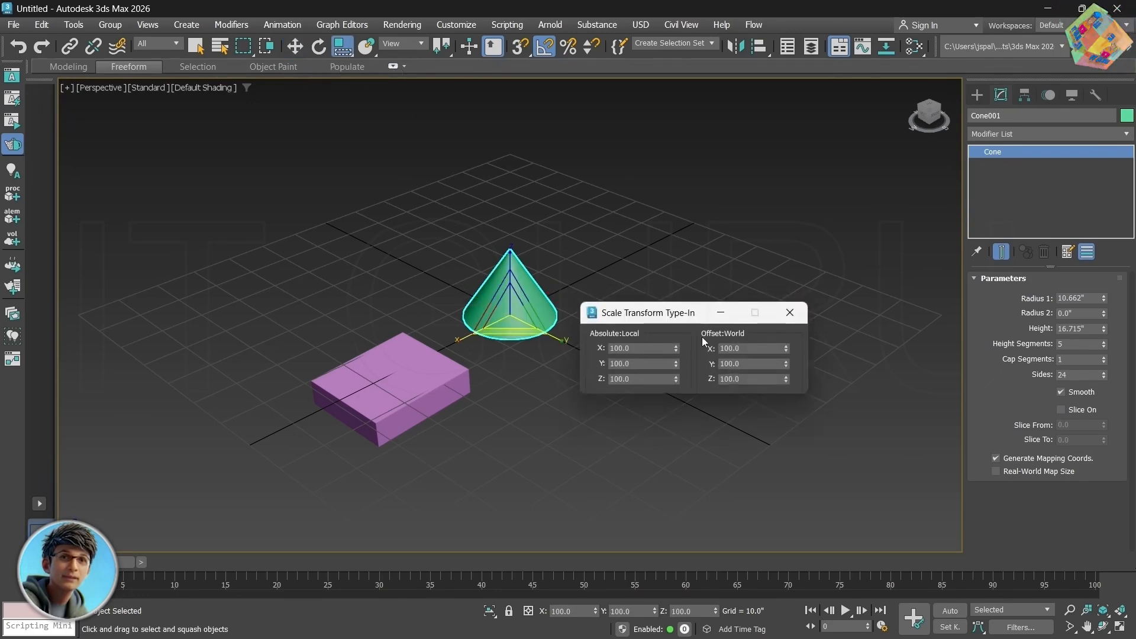
left_click(797, 317)
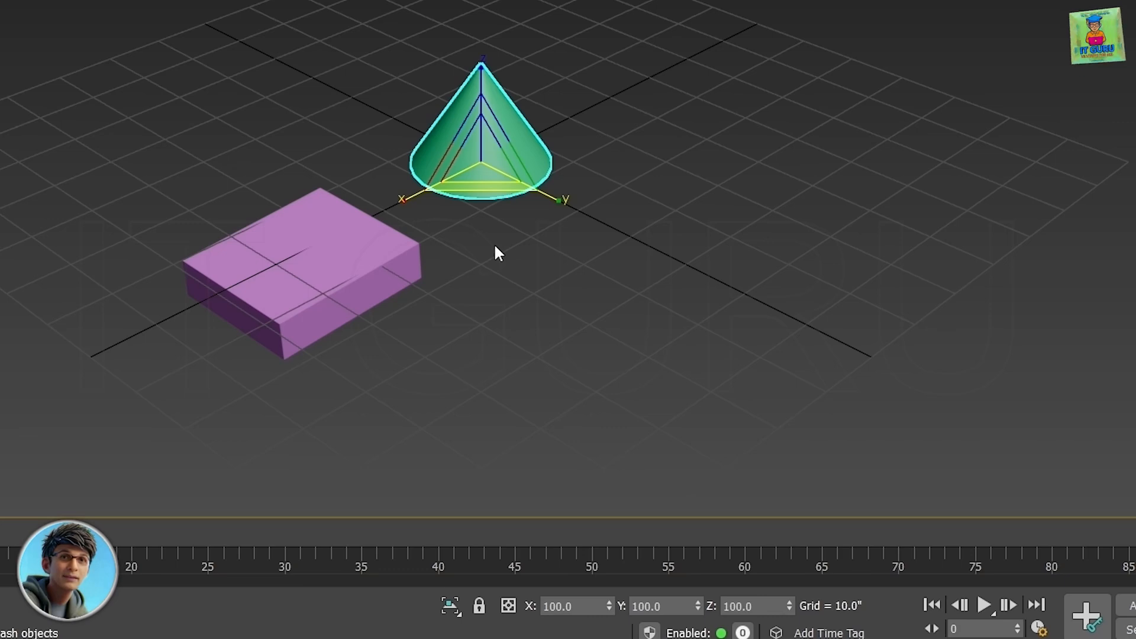
Step: Raise the purple box along Z to about 11.6 inches, reset its X and Z position to 0, and deselect it
key("w")
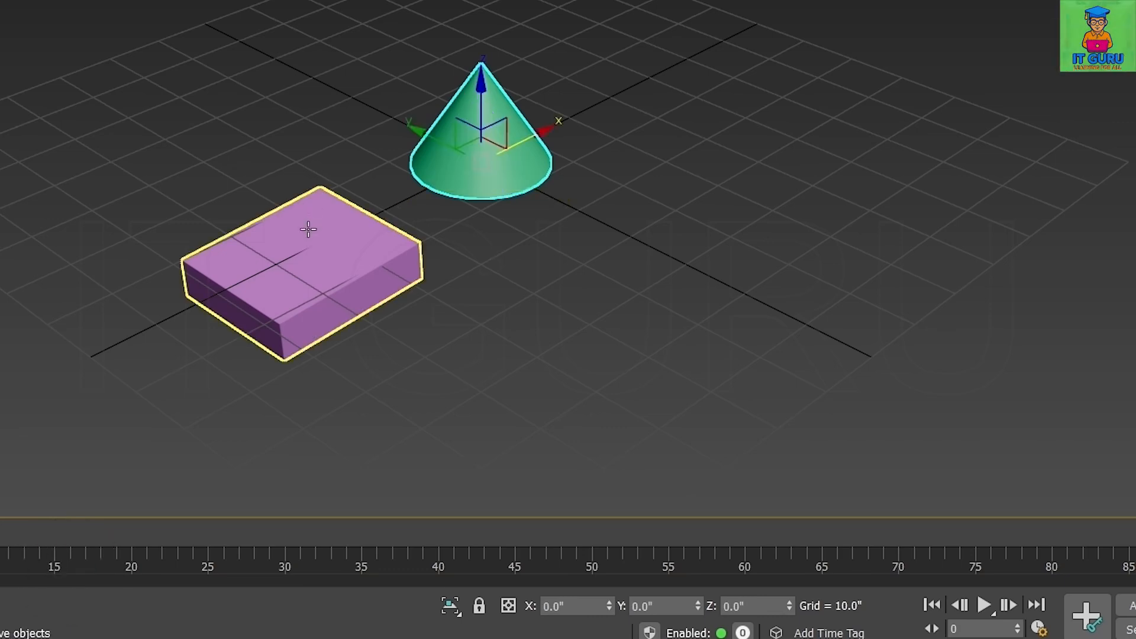
left_click(308, 229)
left_click_drag(300, 194, 316, 117)
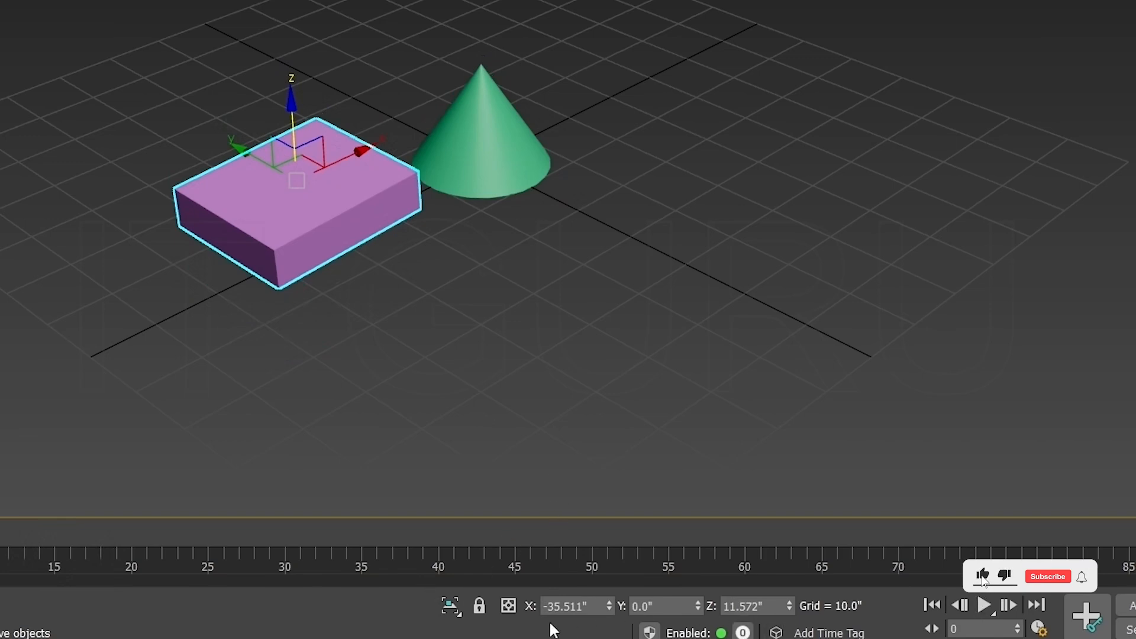
right_click(608, 606)
right_click(789, 606)
left_click(578, 325)
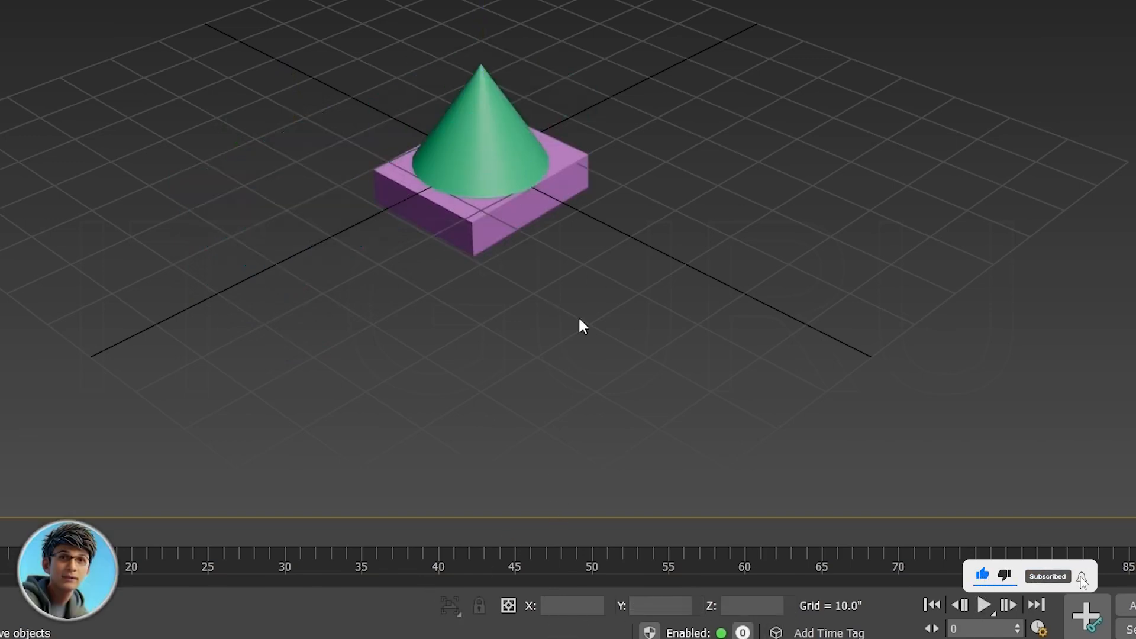
Step: Delete the cone and select the purple box at the origin
left_click(483, 140)
key("Delete")
left_click(479, 154)
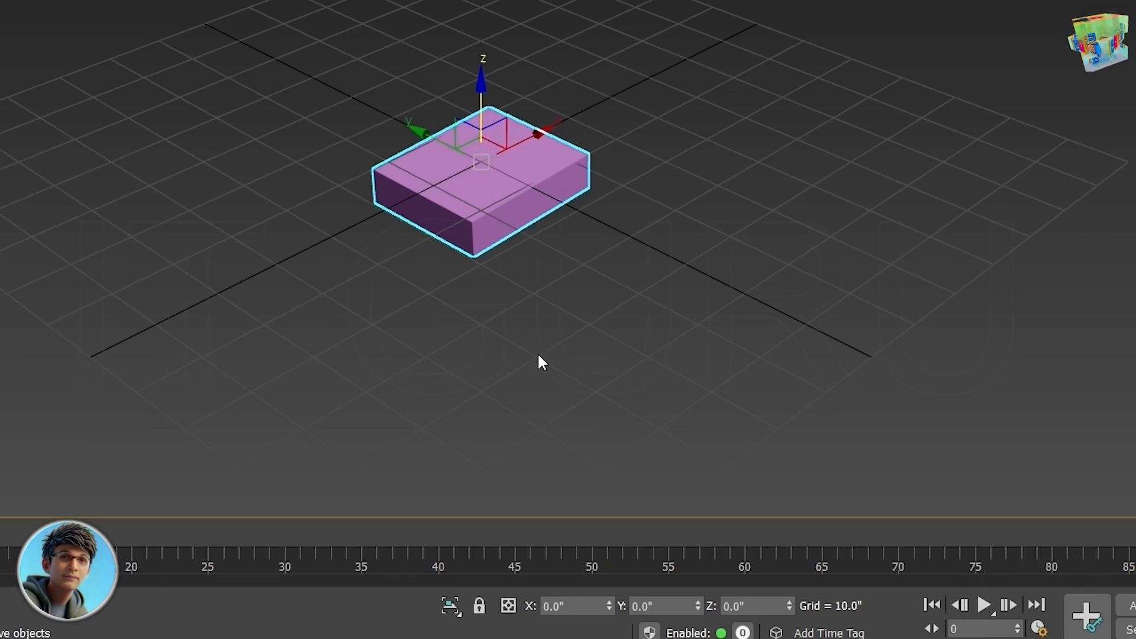
Step: Set the box's absolute X position to 200 inches and then to -200 inches
left_click(586, 607)
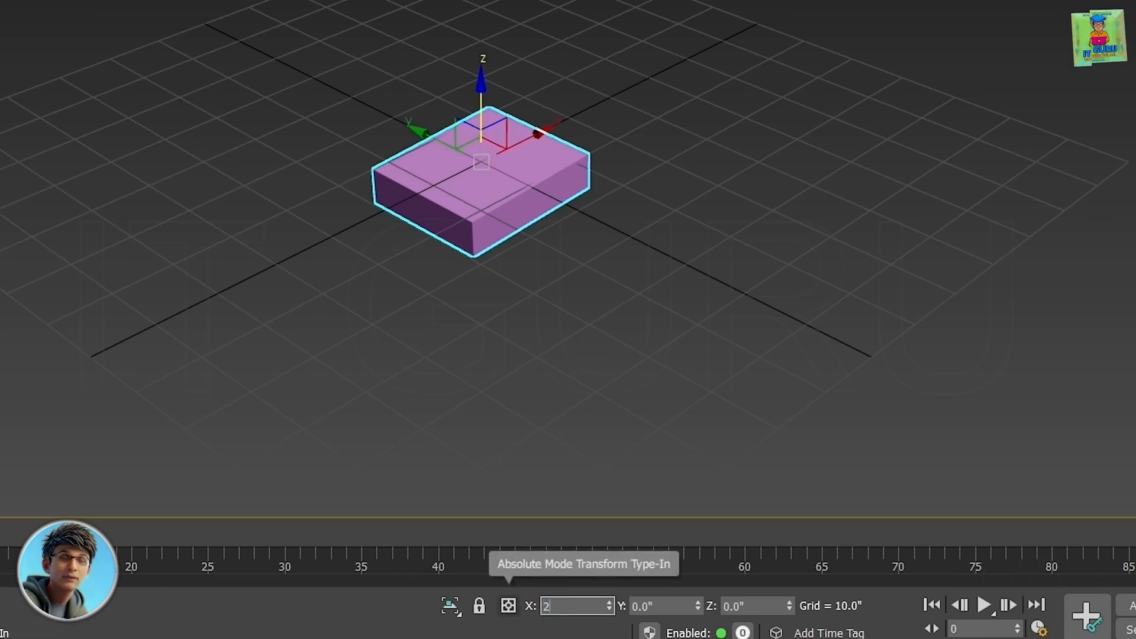
type("200")
key("Return")
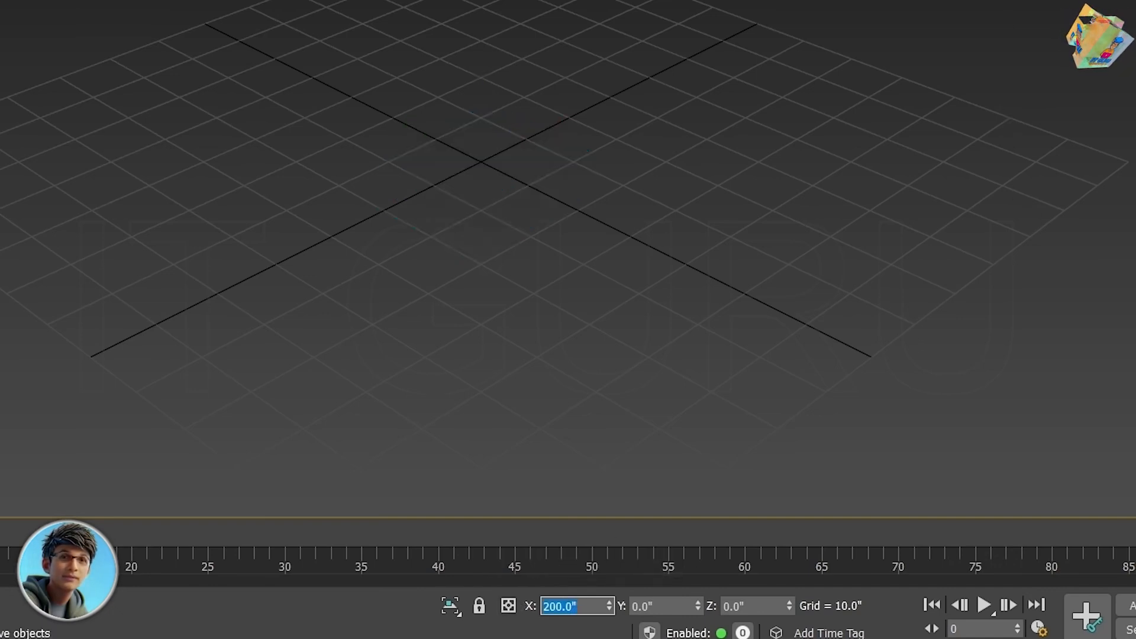
type("-200")
key("Return")
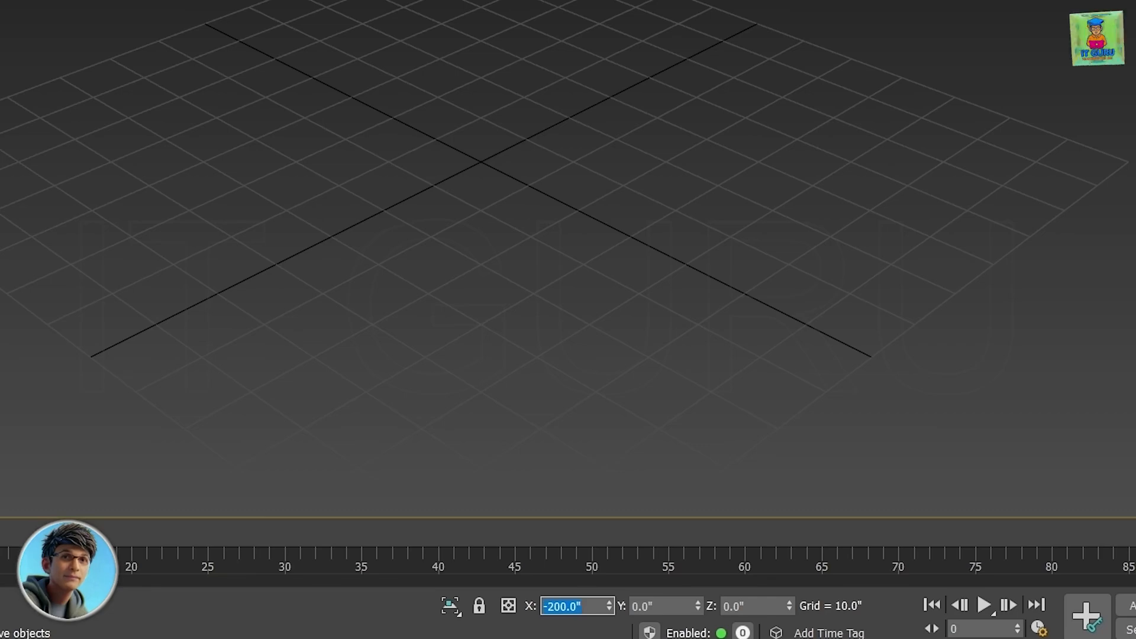
Step: Move the purple box back along X to about 10 inches and reset its X position to 0
scroll(612, 301, "down", 5)
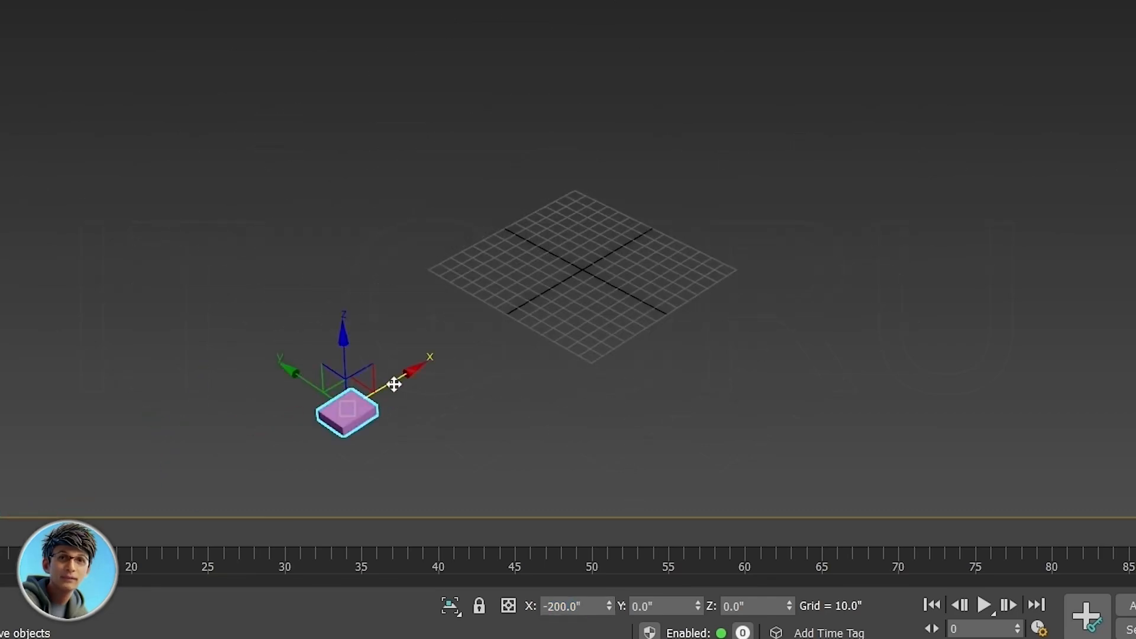
left_click_drag(393, 382, 656, 264)
scroll(615, 314, "up", 8)
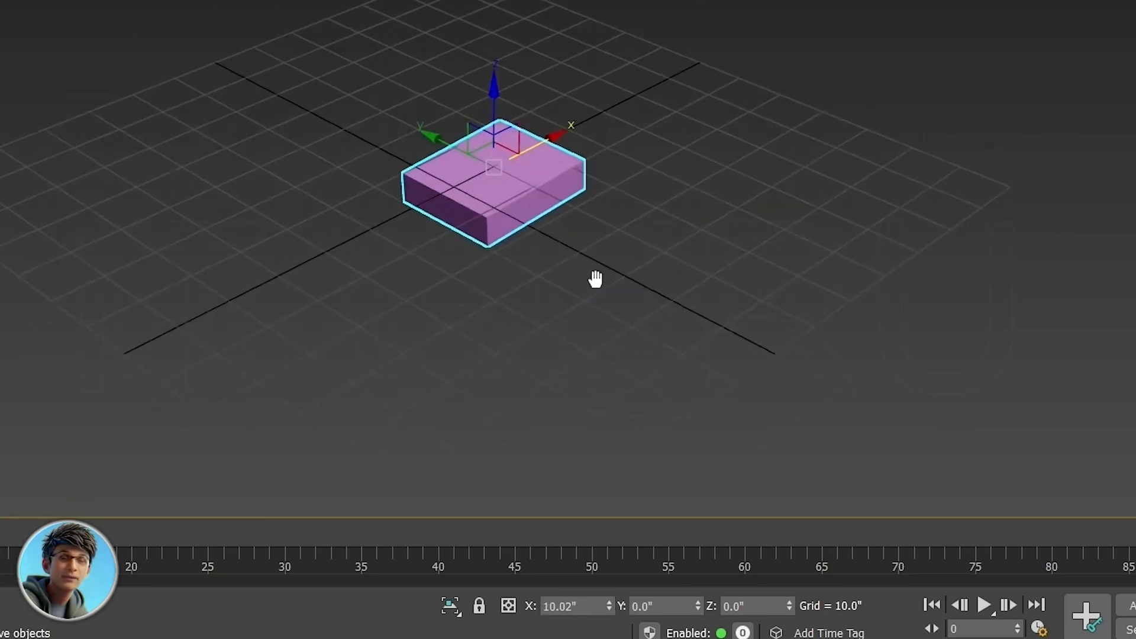
left_click(591, 609)
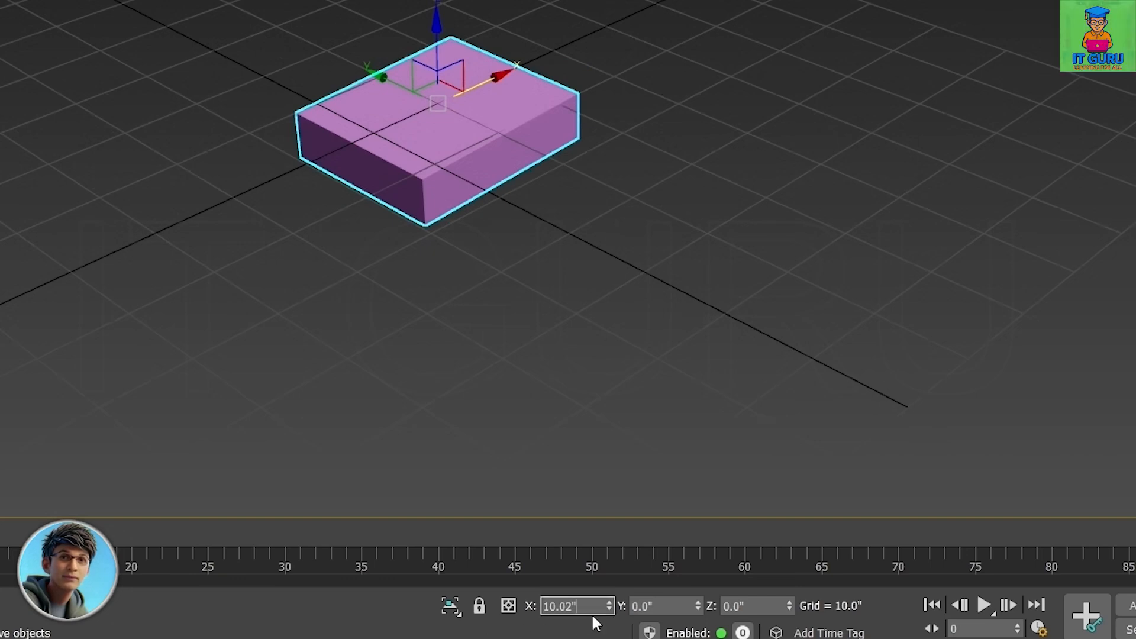
right_click(608, 607)
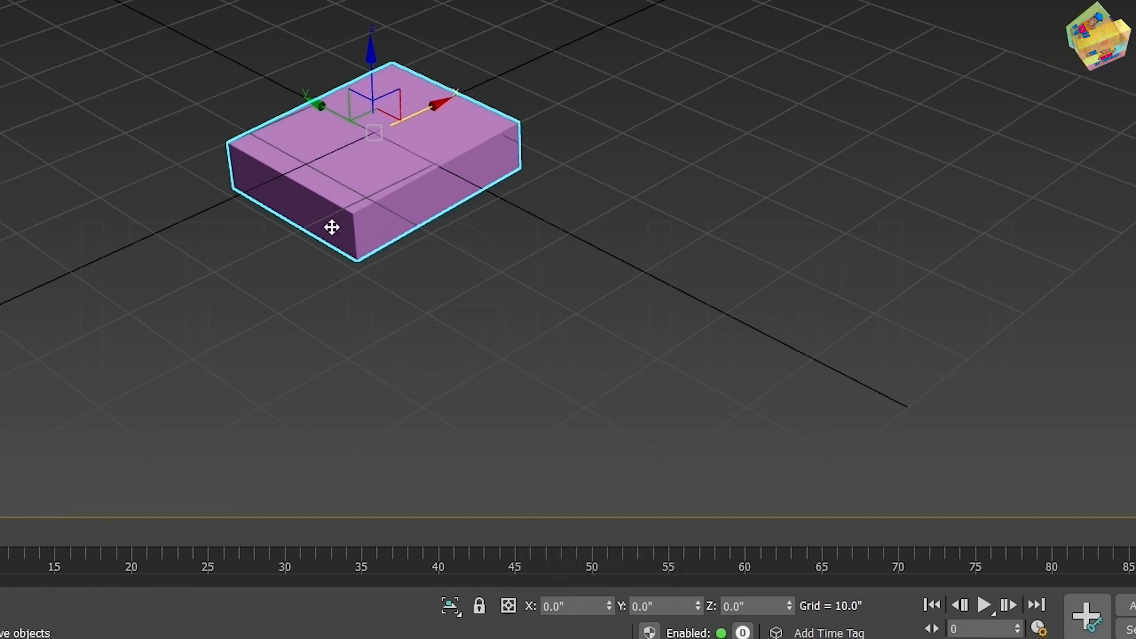
Step: Raise the box along Z to about 7 inches and move it 10 inches along X in offset mode
left_click_drag(380, 76, 377, 59)
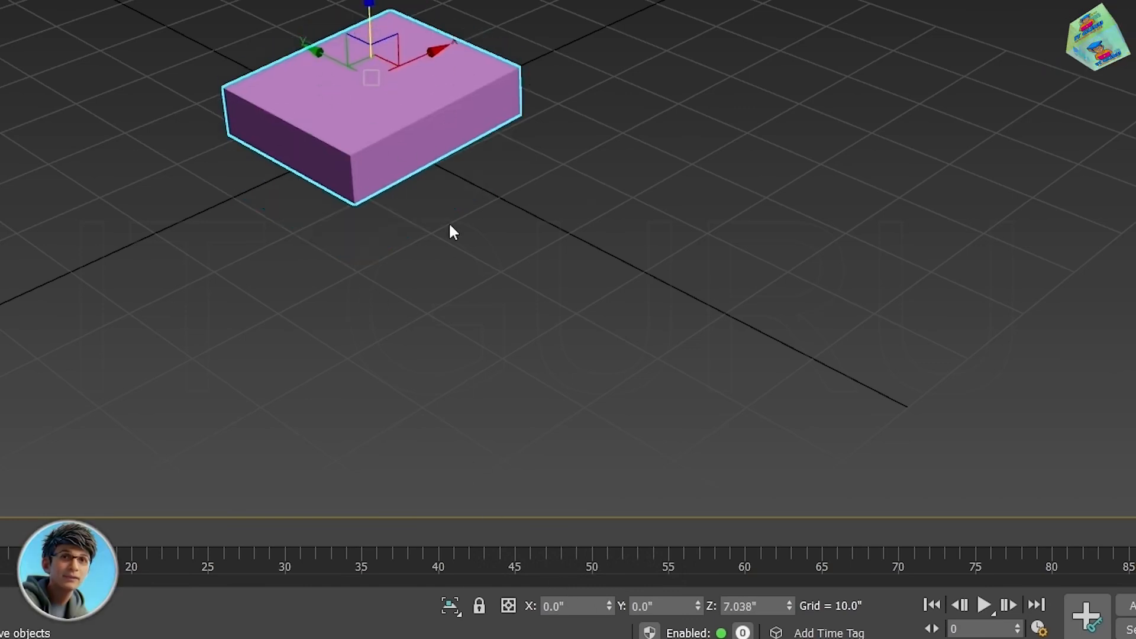
left_click(507, 606)
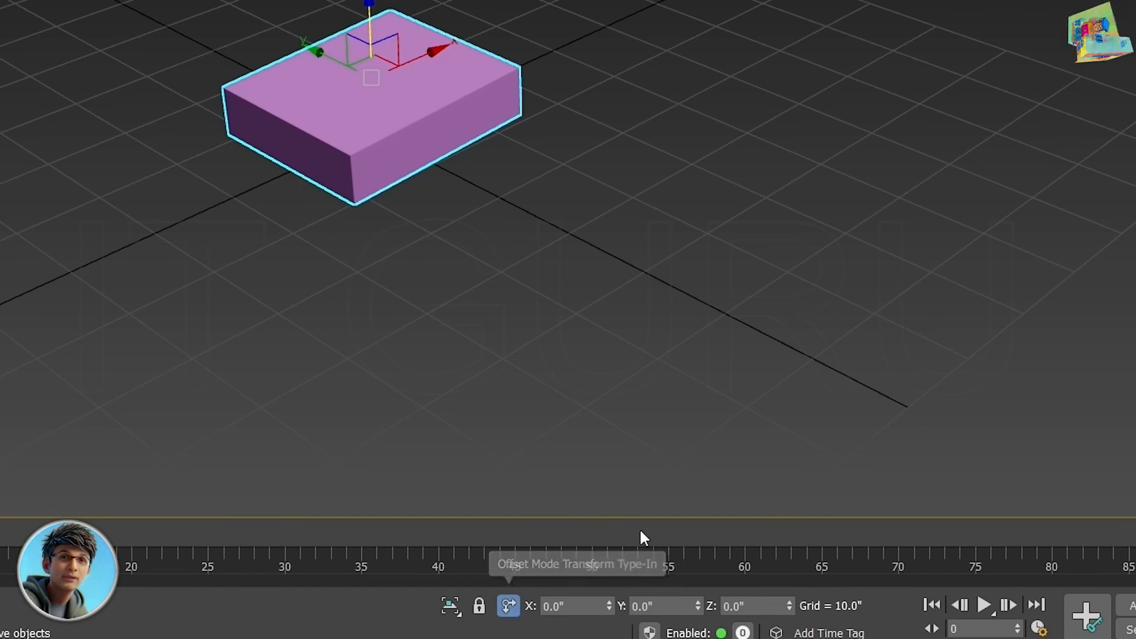
left_click(587, 606)
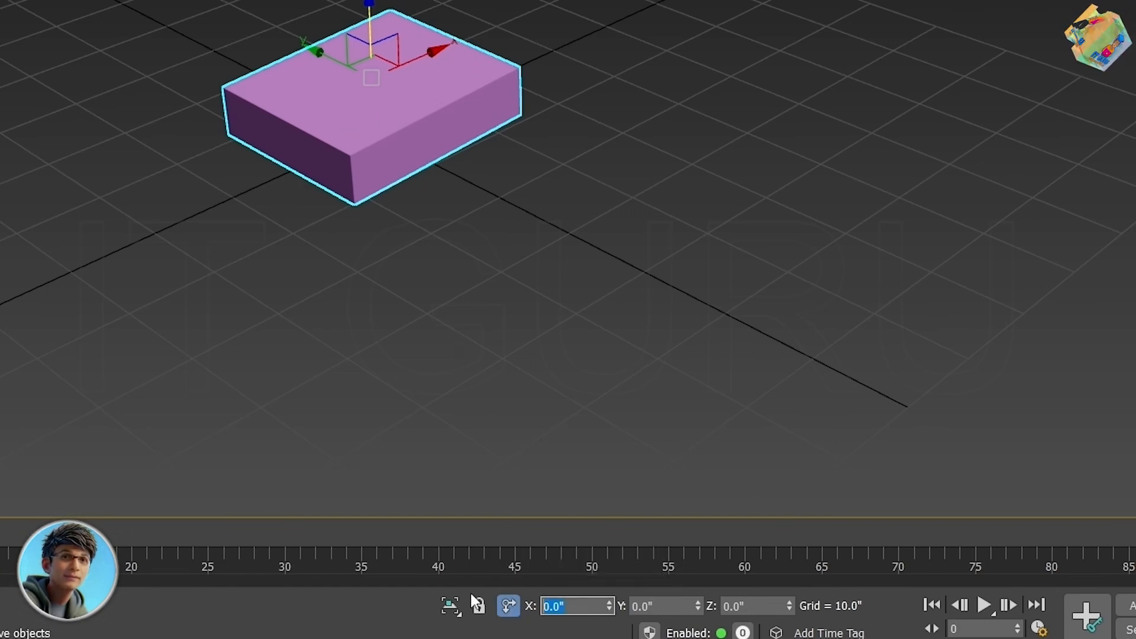
type("10")
key("Return")
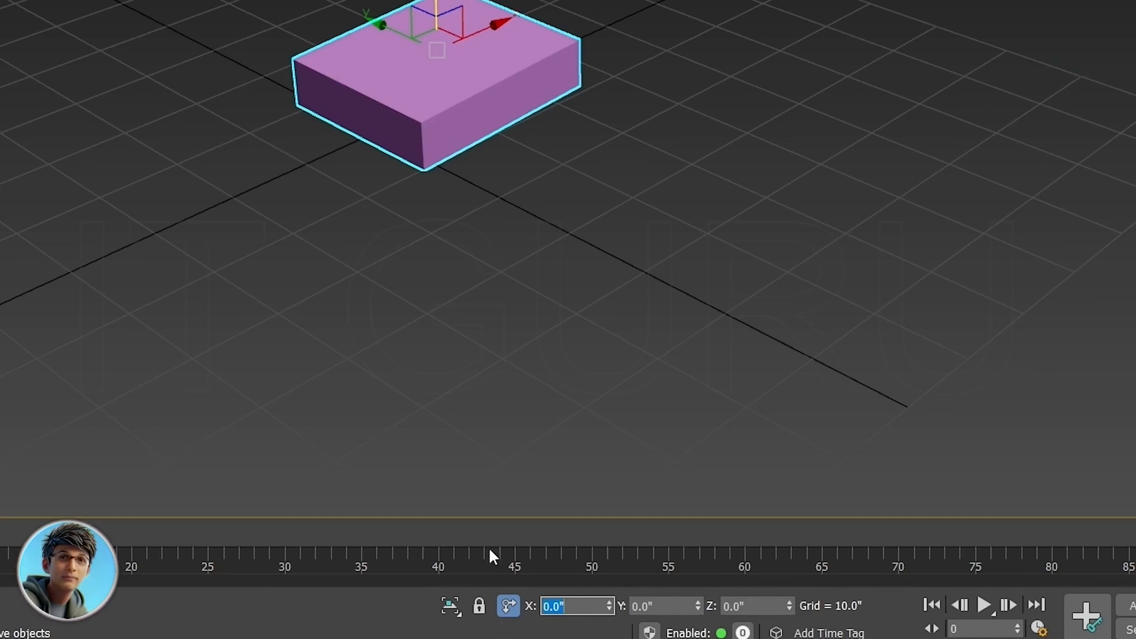
Step: Check the box's absolute X position and offset the box by another 20 inches along X
left_click(508, 605)
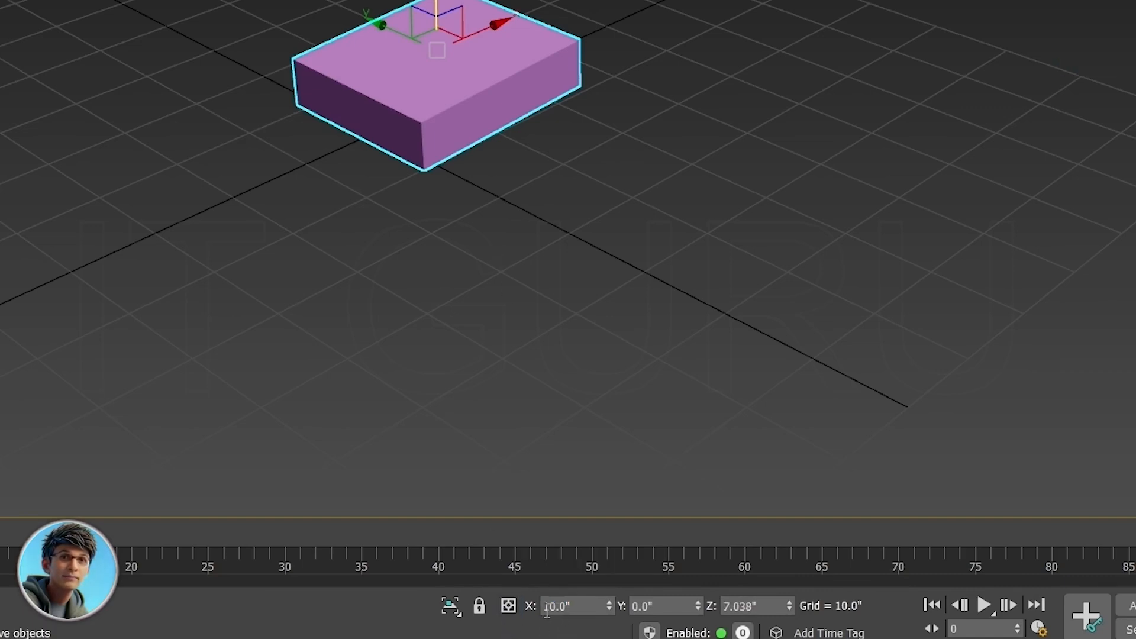
left_click(509, 605)
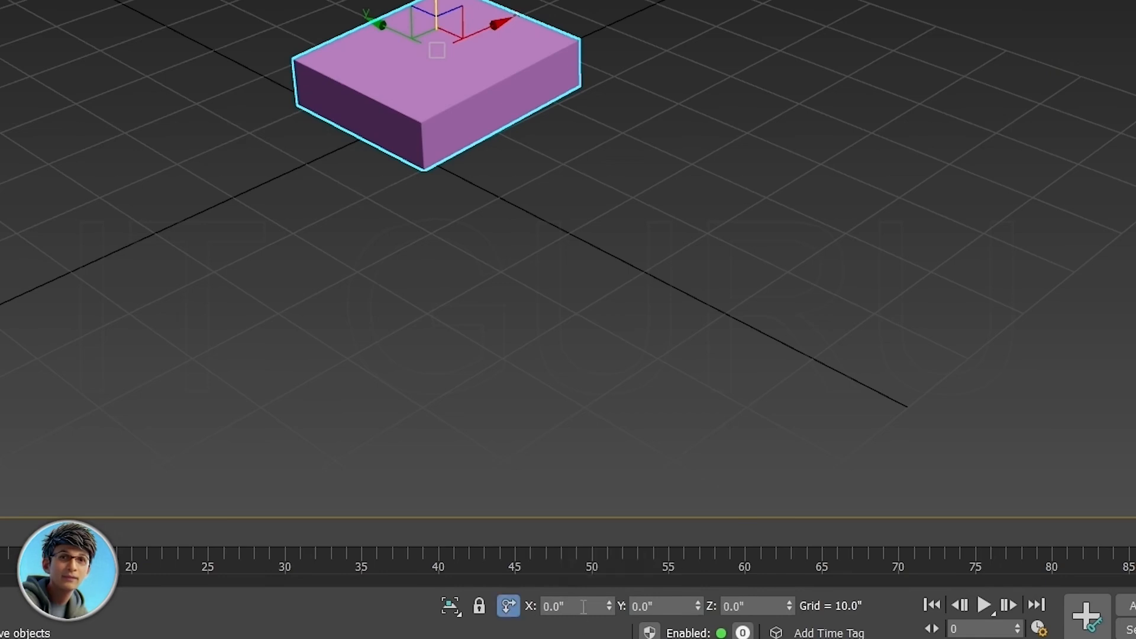
type("20")
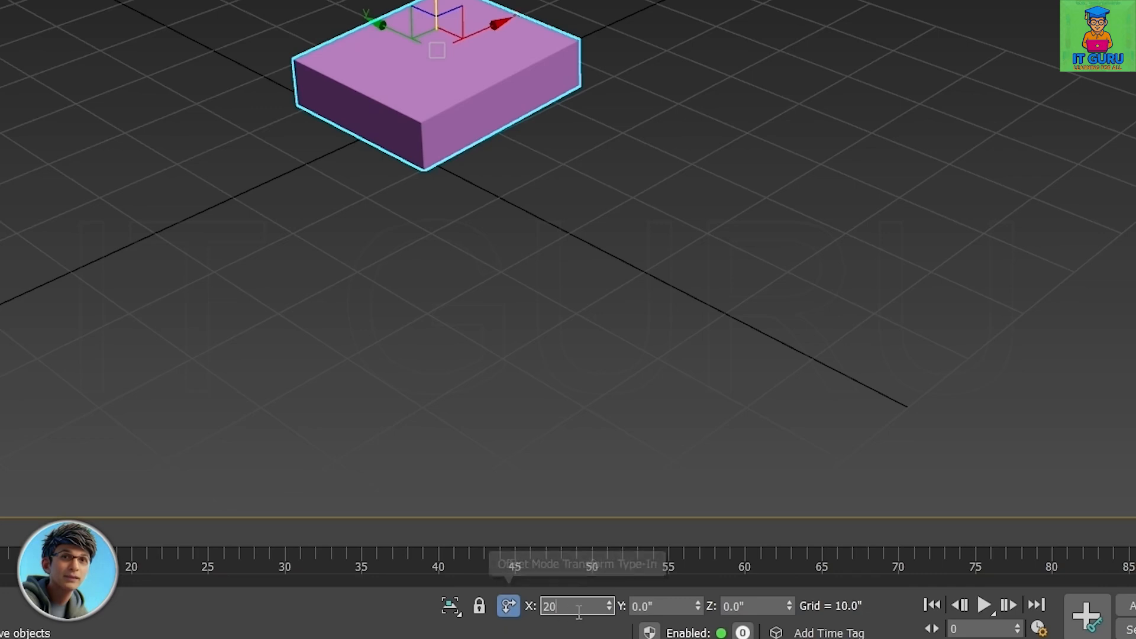
key("Return")
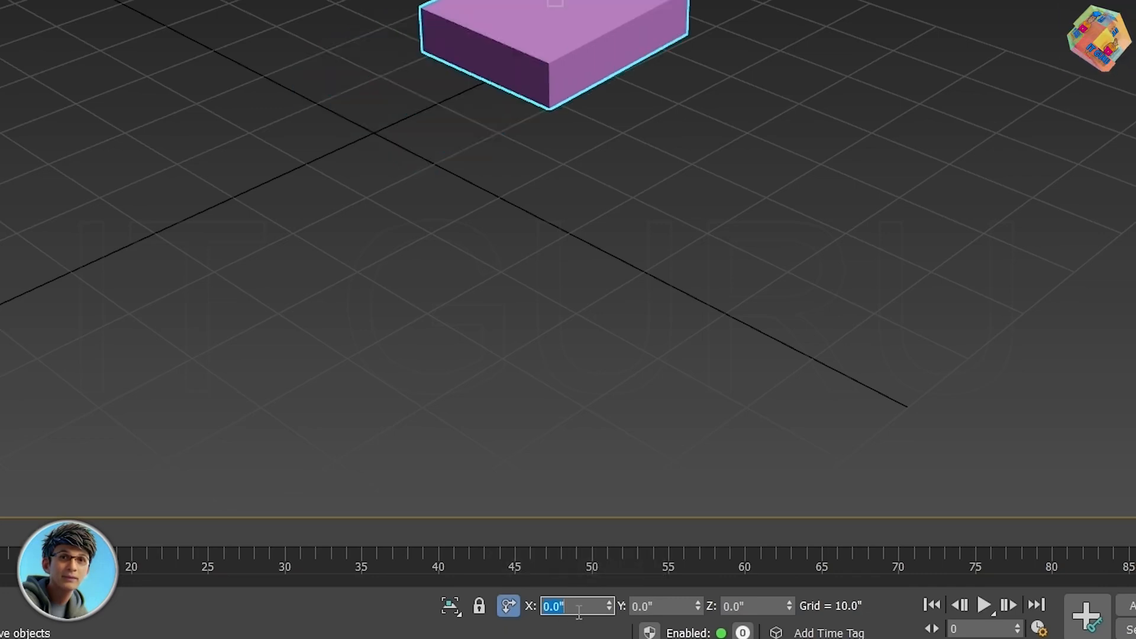
Step: Check the absolute X position again and offset the box by -30 inches along X
left_click(508, 605)
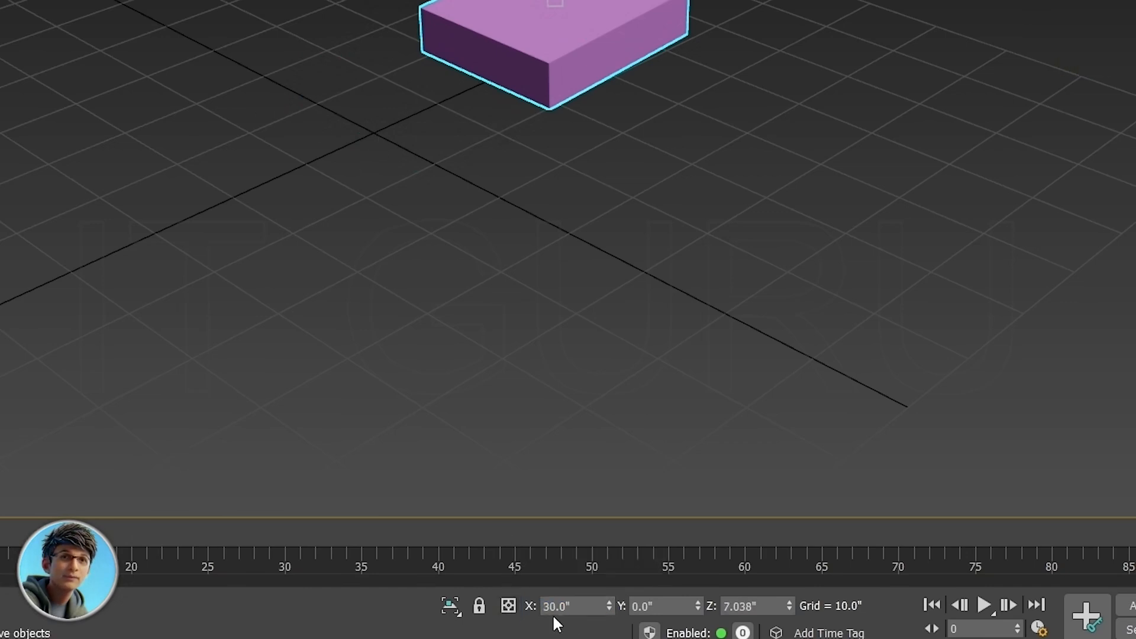
left_click(585, 606)
left_click(509, 605)
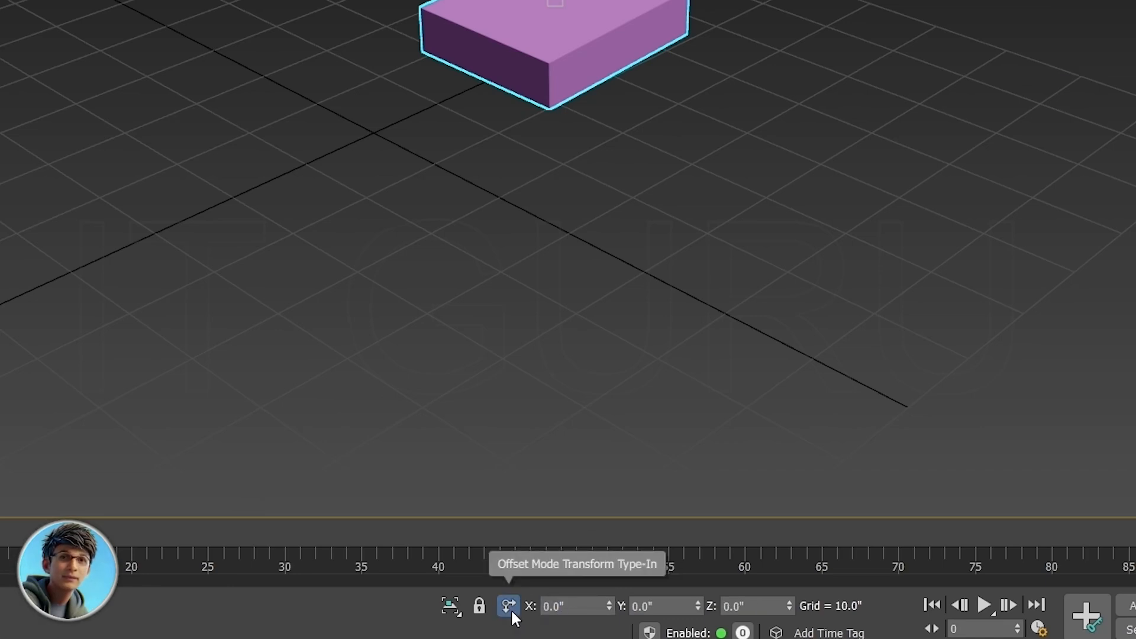
left_click(586, 610)
type("-")
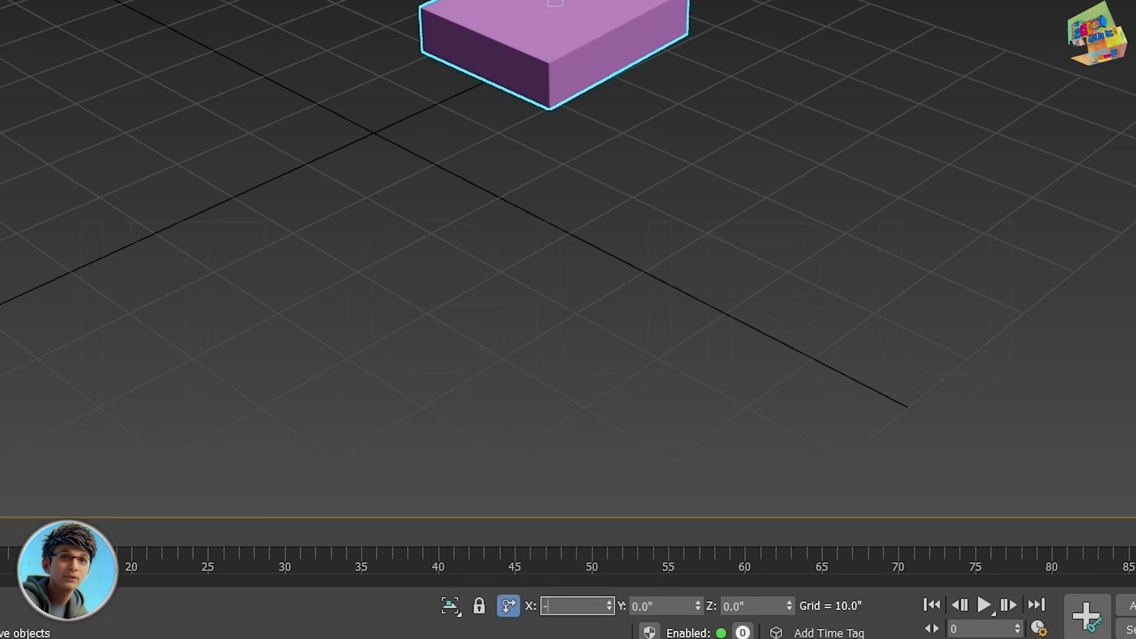
type("30")
key("Return")
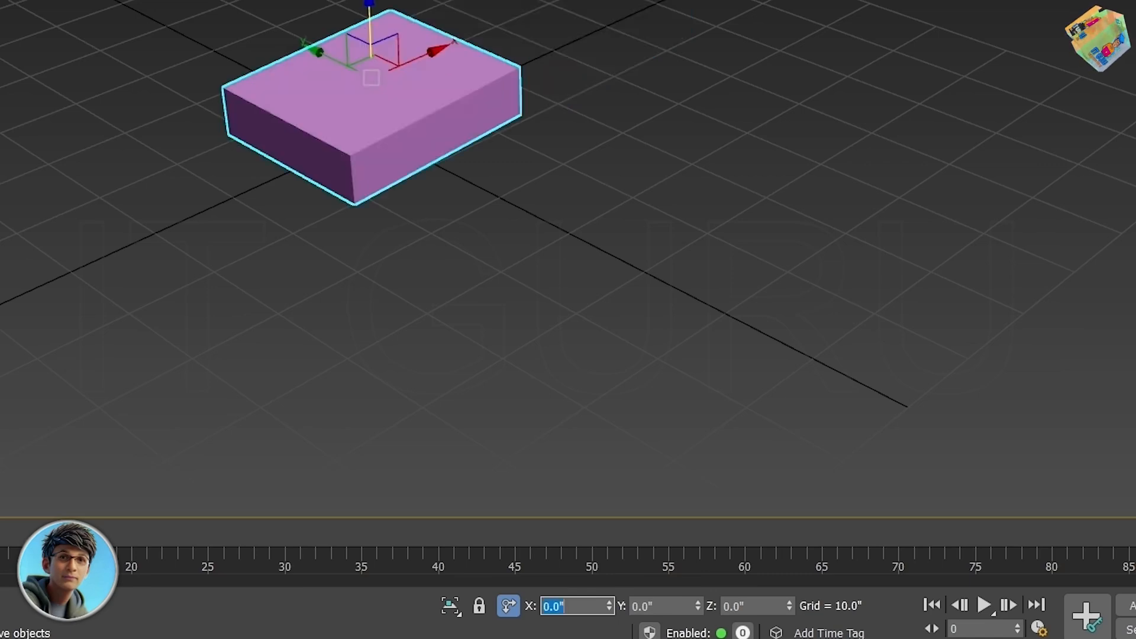
Step: Switch between absolute and offset coordinate entry to compare the box's values, ending in offset mode
left_click(508, 606)
left_click(533, 471)
left_click(508, 605)
left_click(411, 132)
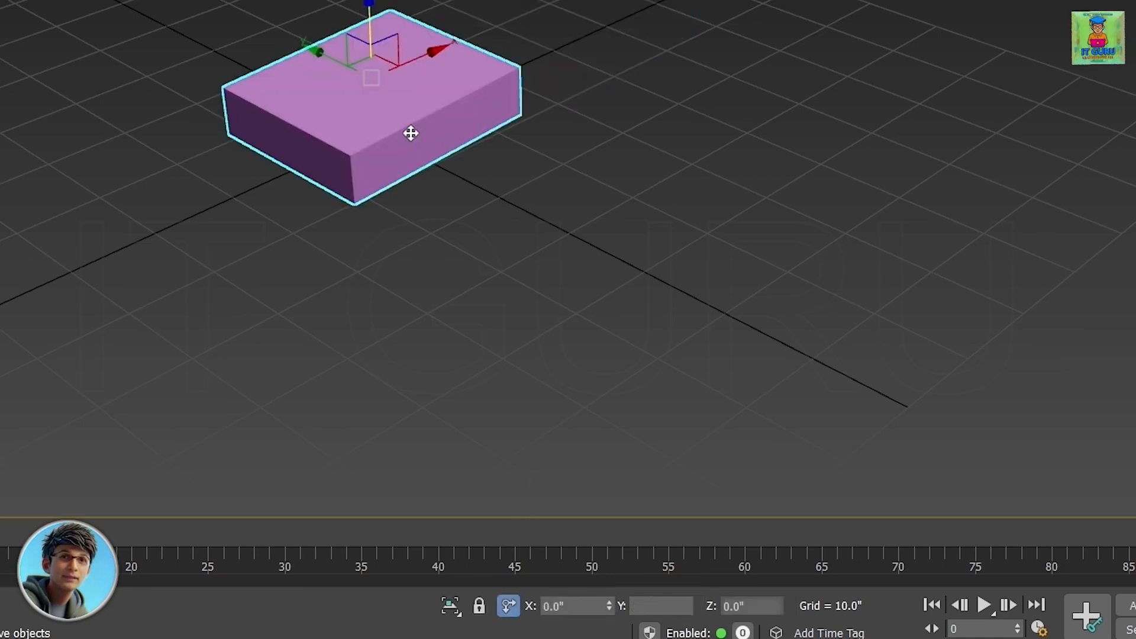
left_click(513, 602)
double_click(575, 606)
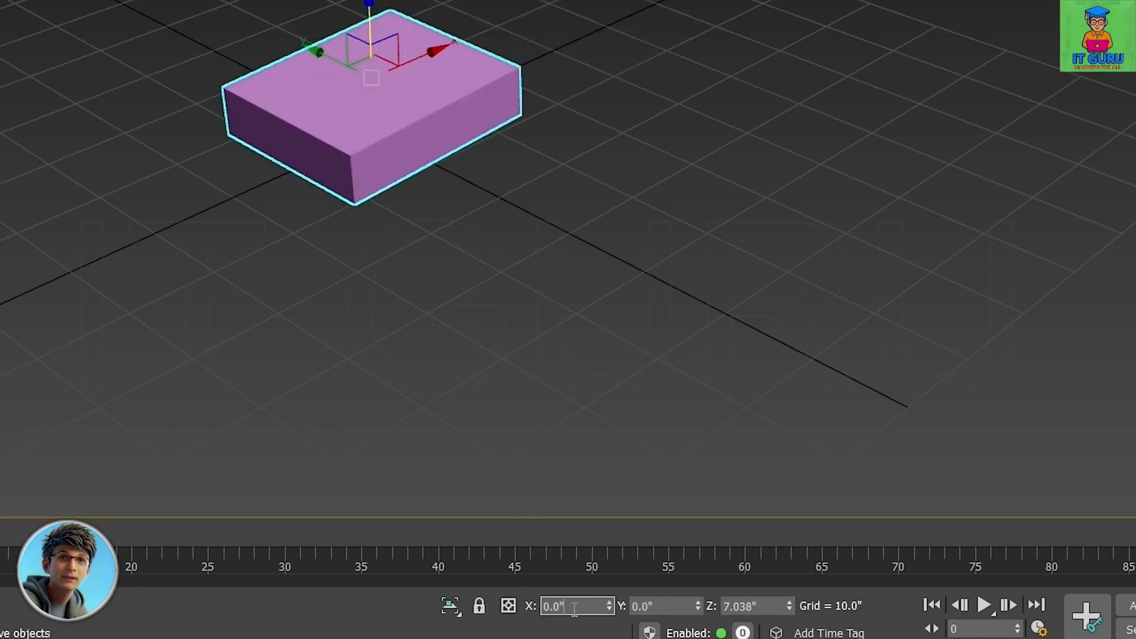
left_click(507, 605)
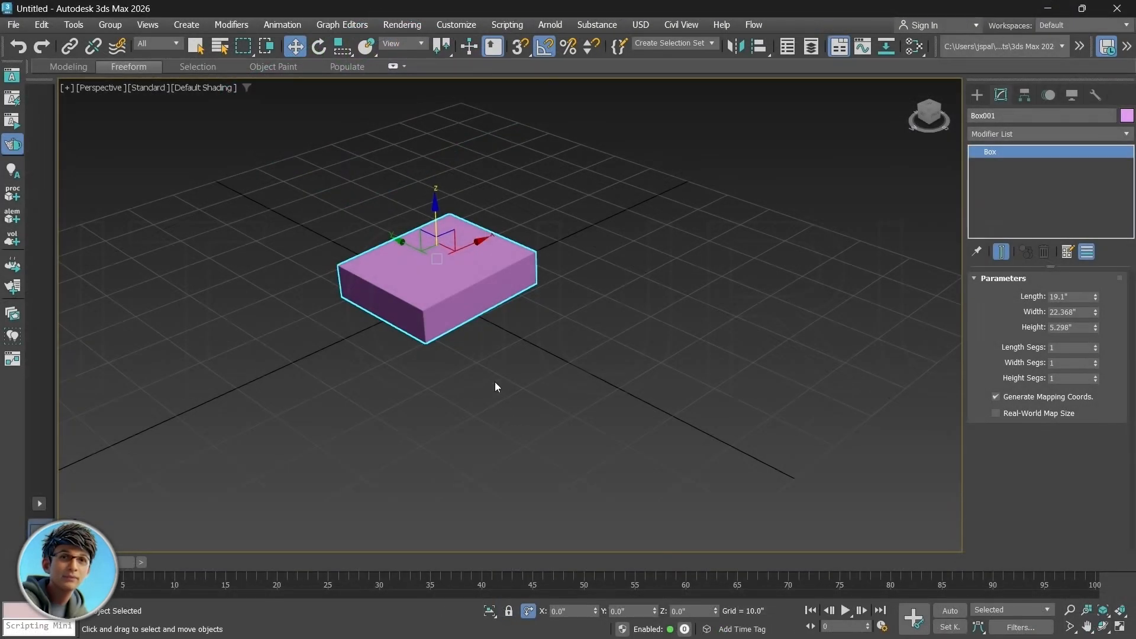
Step: Reselect the box and move it with the gizmo to about 10.5 inches in X and 9.8 inches in Z
left_click(443, 232)
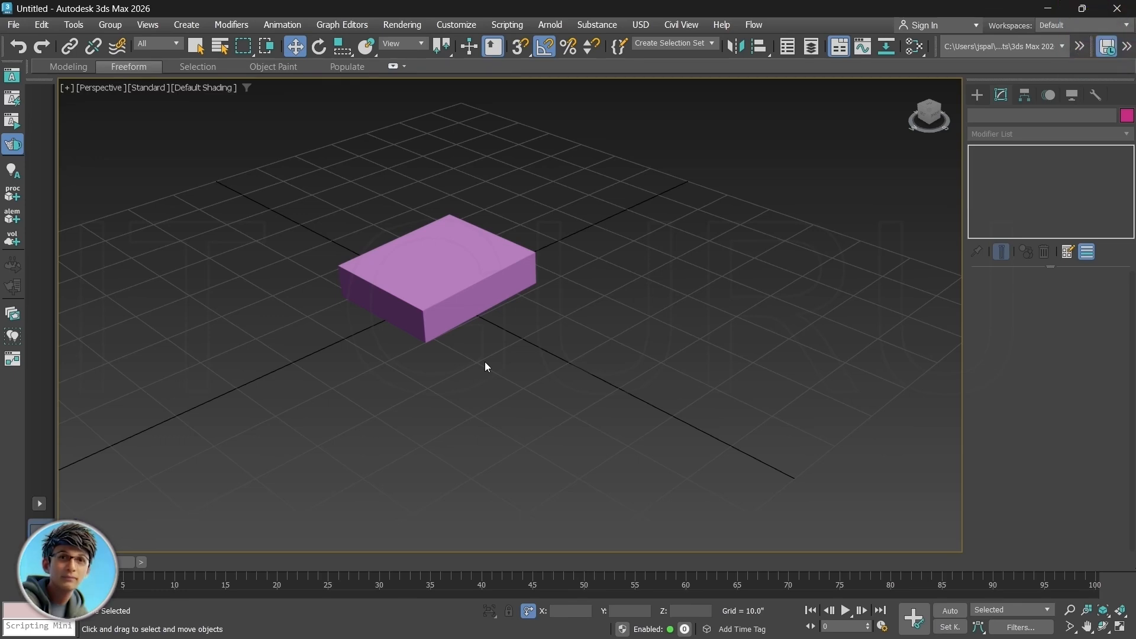
left_click(441, 258)
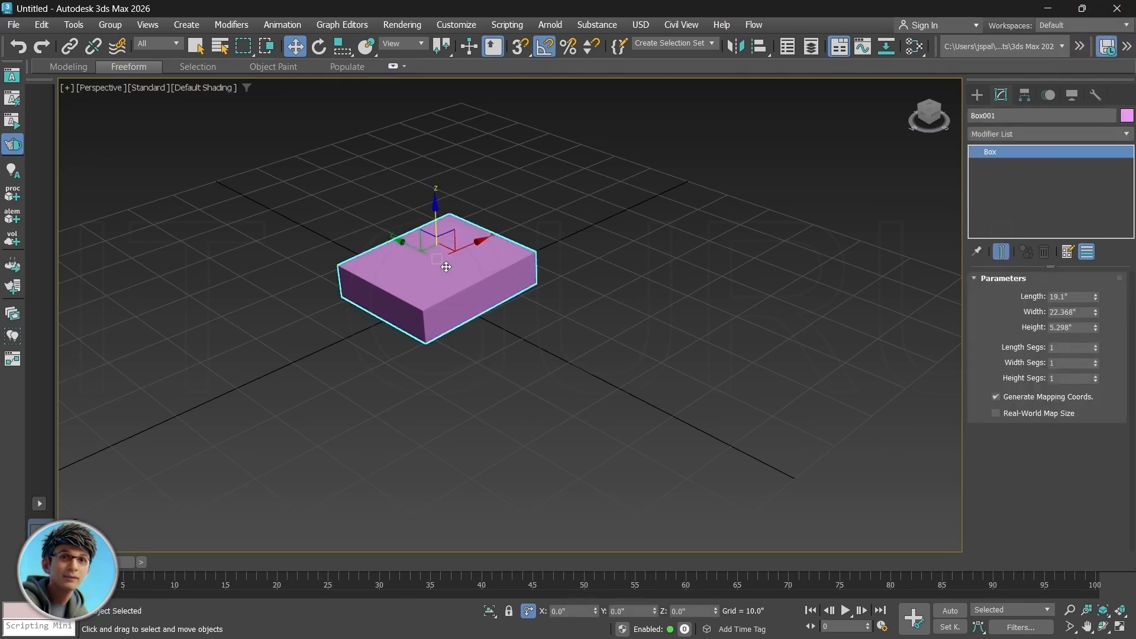
left_click_drag(440, 257, 459, 322)
right_click(460, 322)
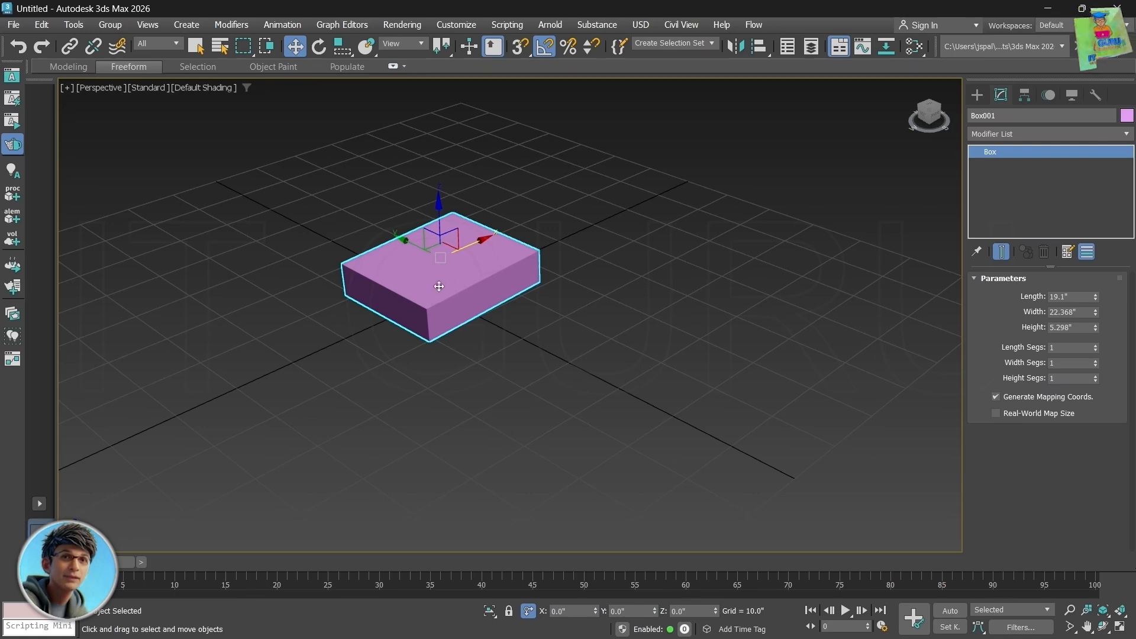
left_click_drag(467, 247, 508, 272)
right_click(507, 272)
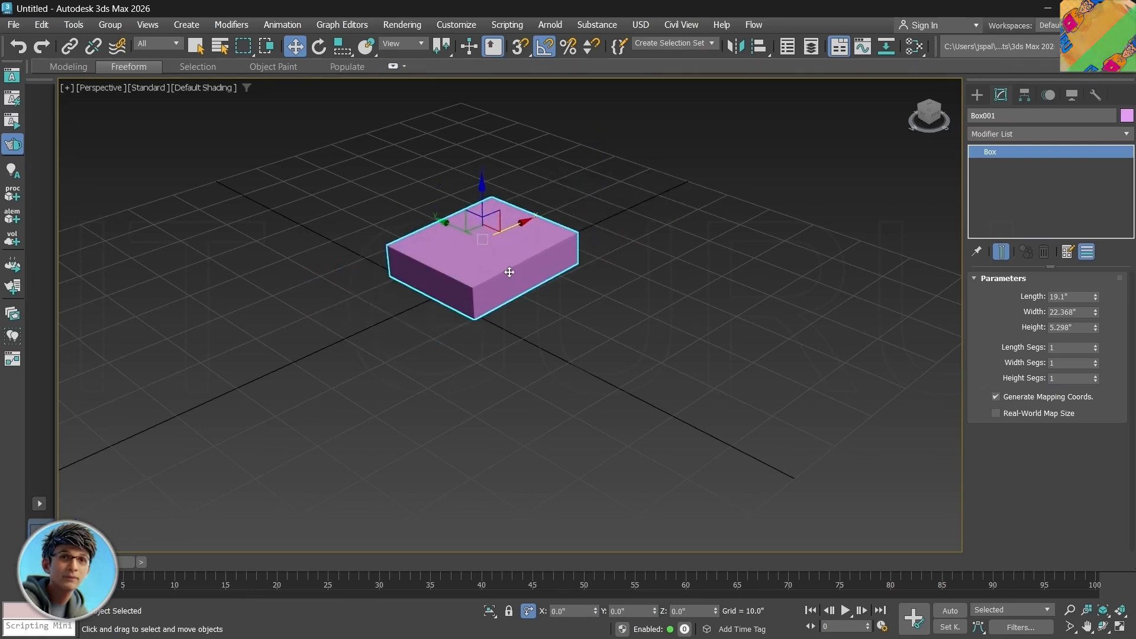
left_click_drag(482, 205, 484, 296)
right_click(484, 296)
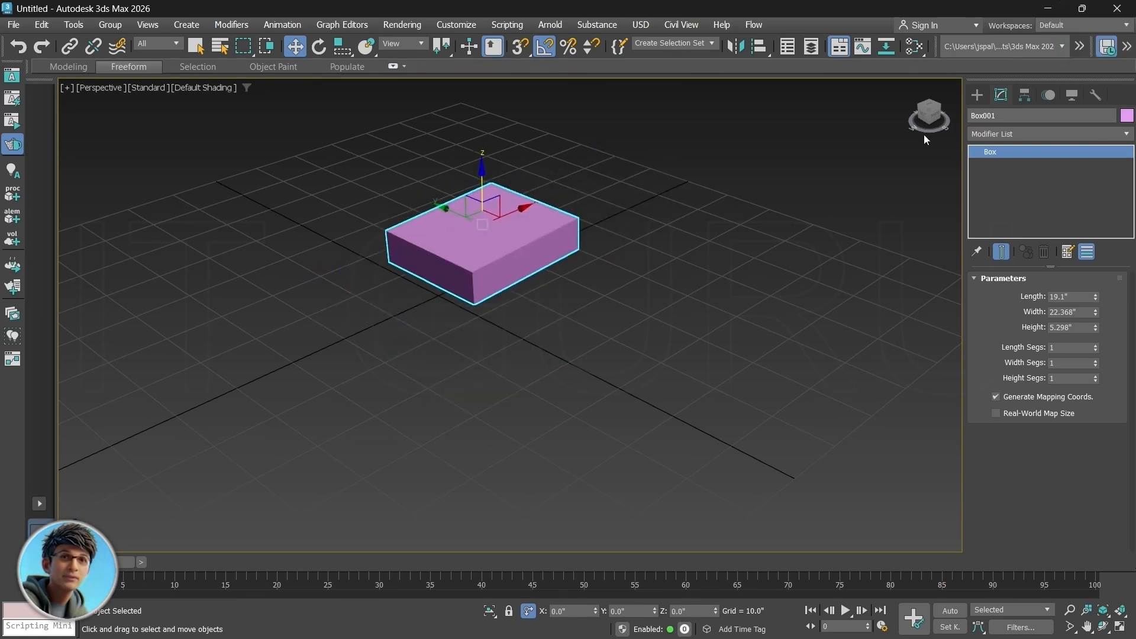
Step: Review the box's absolute and offset values in the Move Transform Type-In, close it, and keep the box selected
left_click(976, 95)
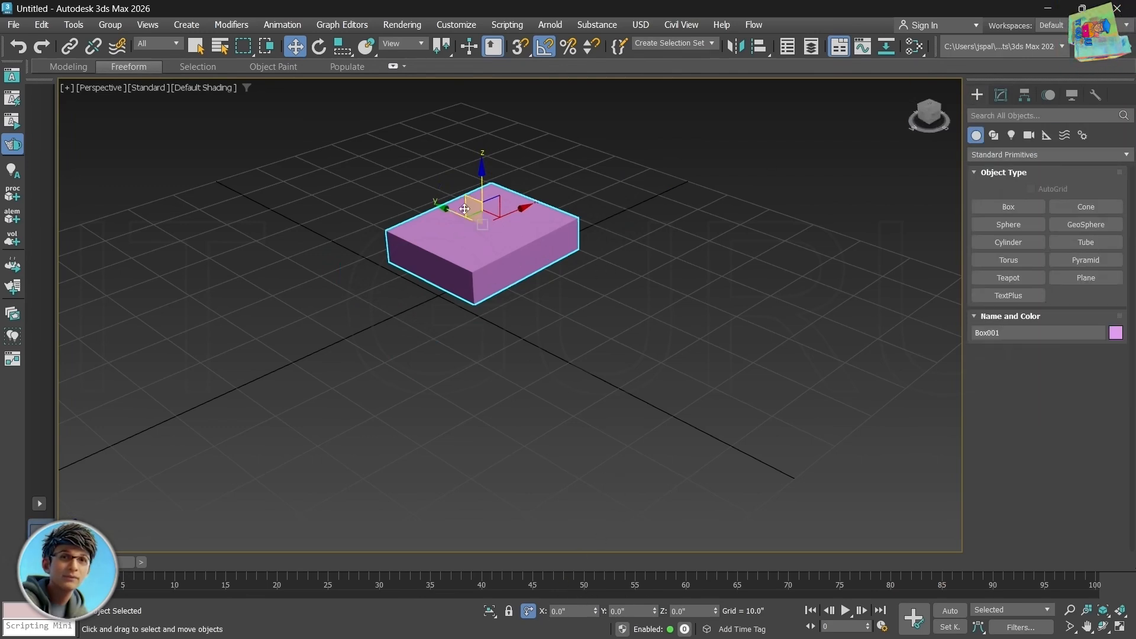
right_click(295, 47)
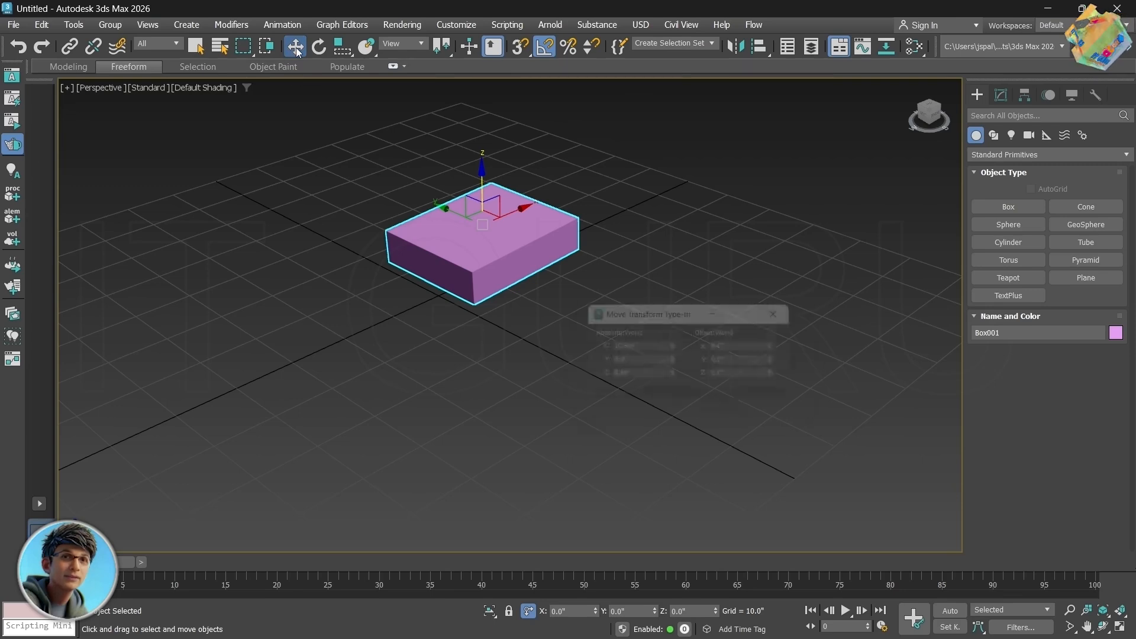
double_click(636, 348)
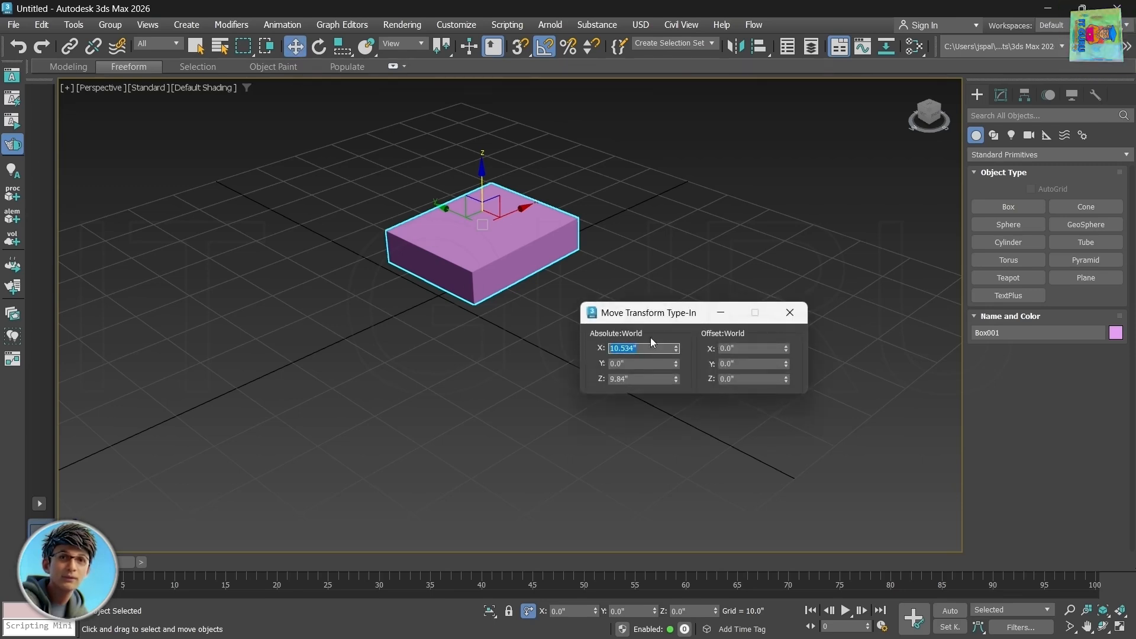
left_click_drag(661, 319, 567, 324)
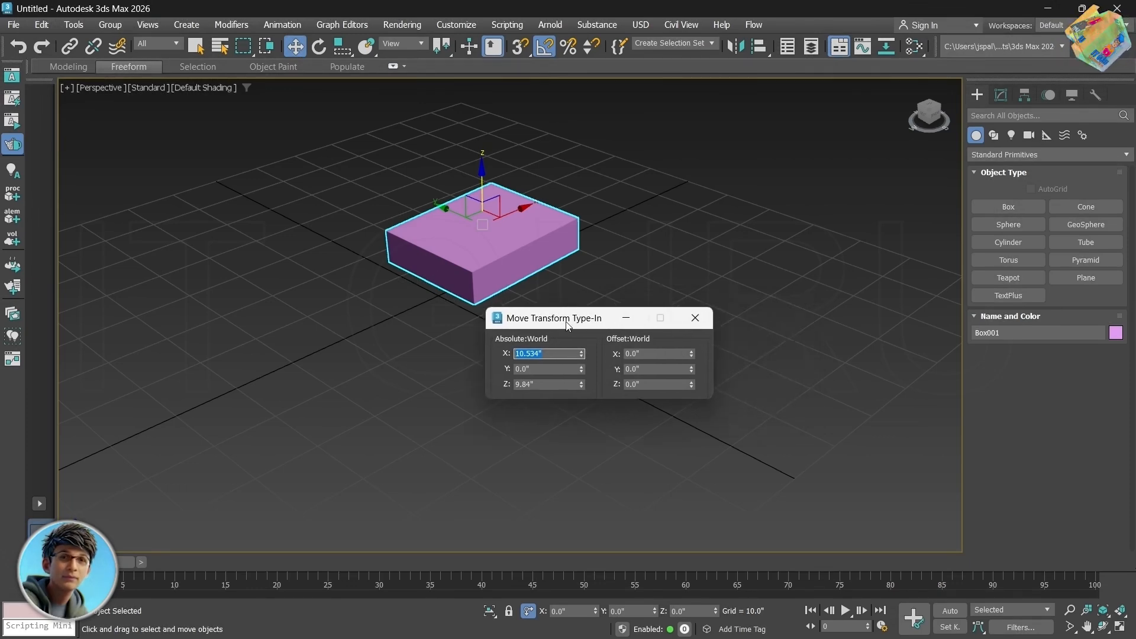
left_click(696, 318)
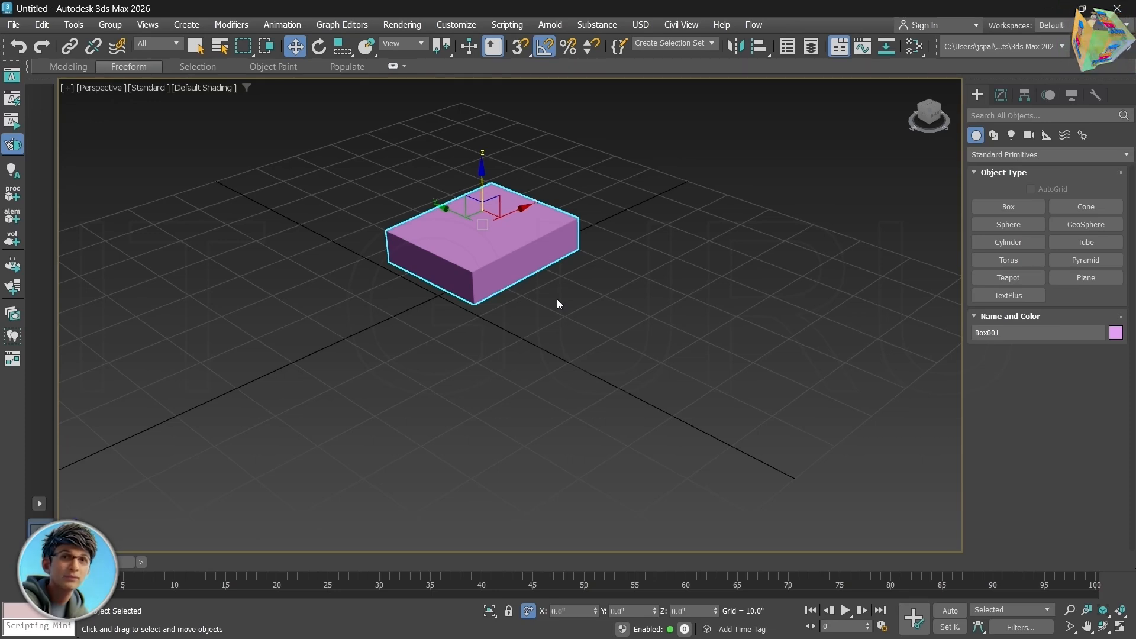
left_click(546, 318)
key("ctrl+z")
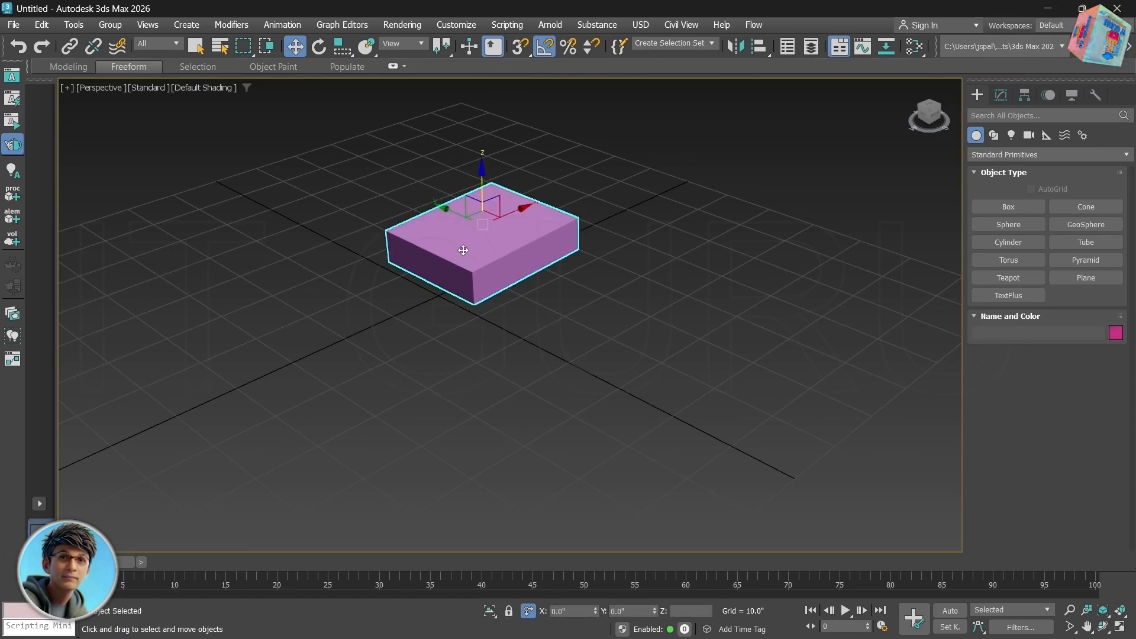